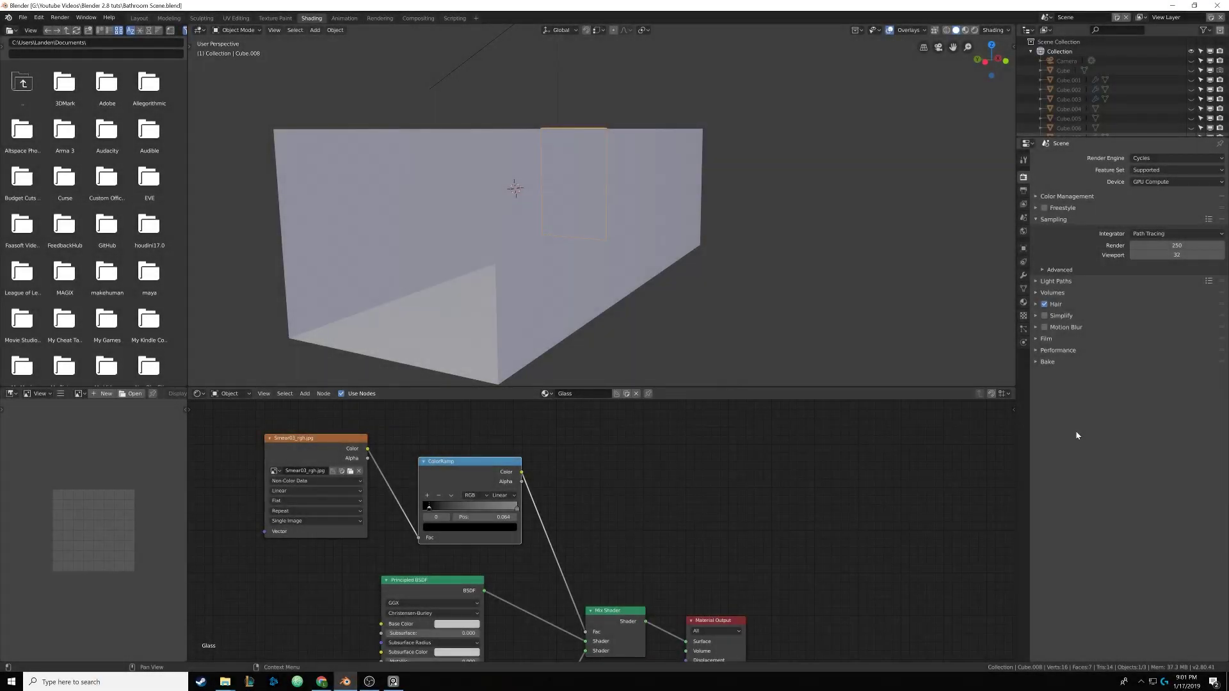
Switch to the Layout workspace, exit local view, and orbit to frame the whole bathroom
middle_drag(431, 274, 531, 278)
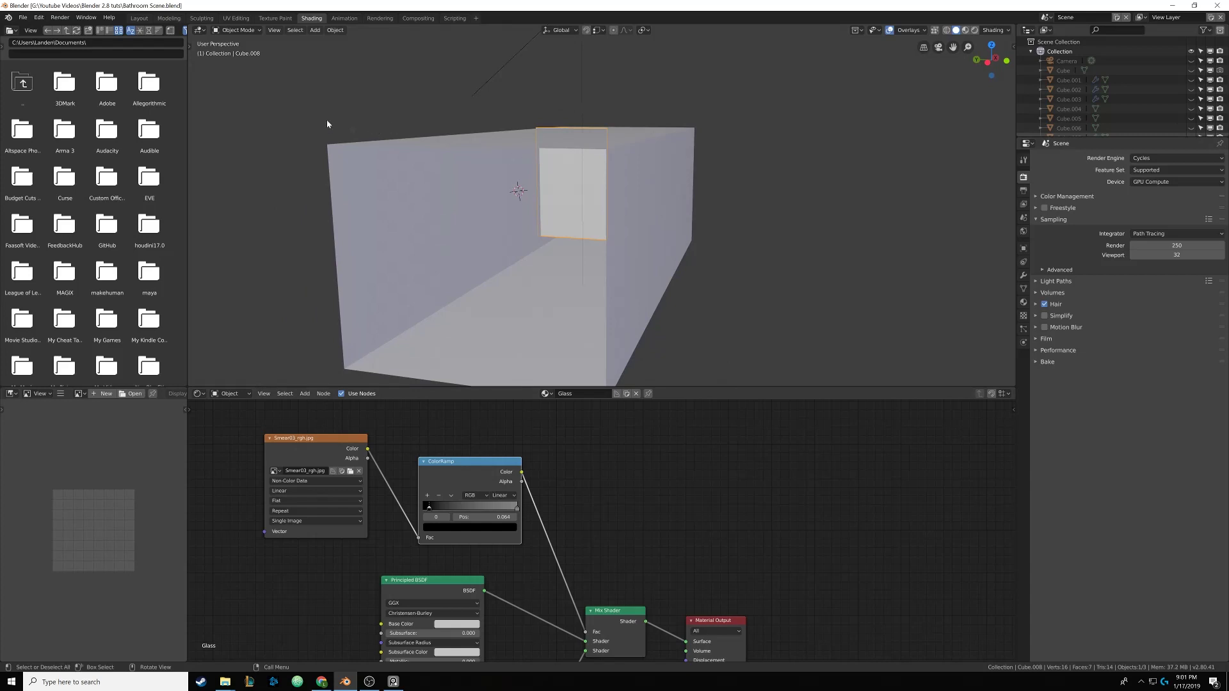
click(140, 20)
scroll(520, 255, down, 2)
key(KP_Divide)
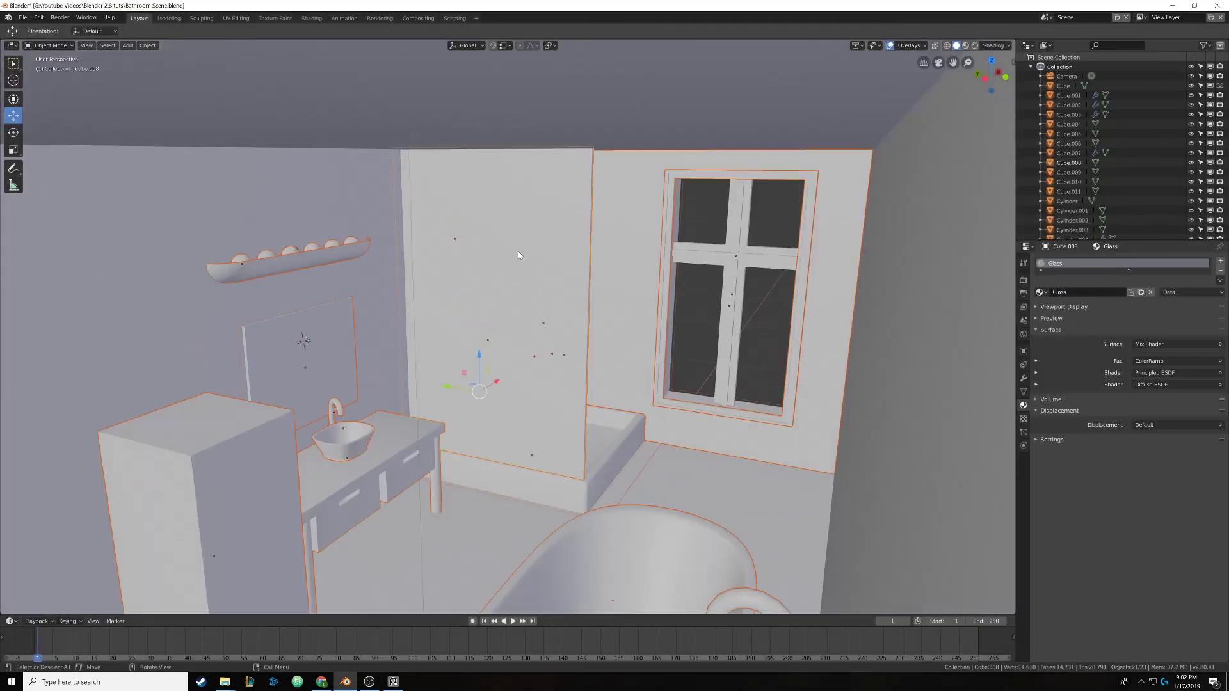
scroll(519, 254, down, 5)
middle_drag(497, 290, 505, 265)
scroll(504, 265, up, 2)
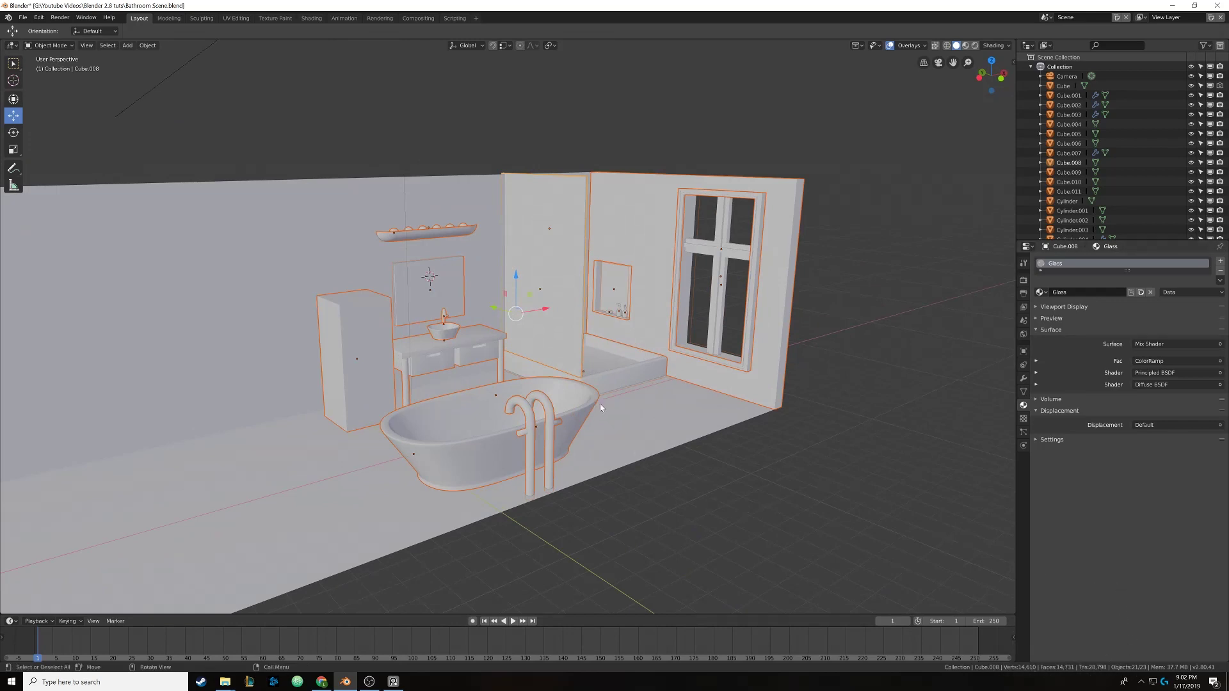
middle_drag(605, 404, 539, 332)
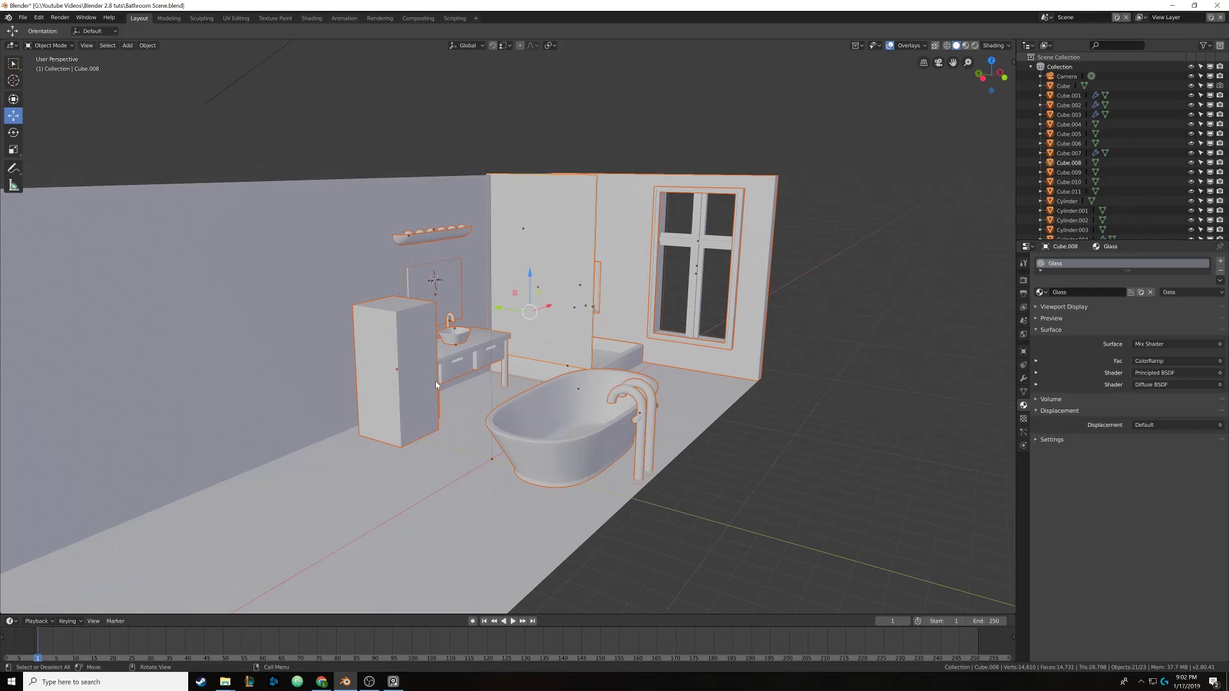
click(393, 681)
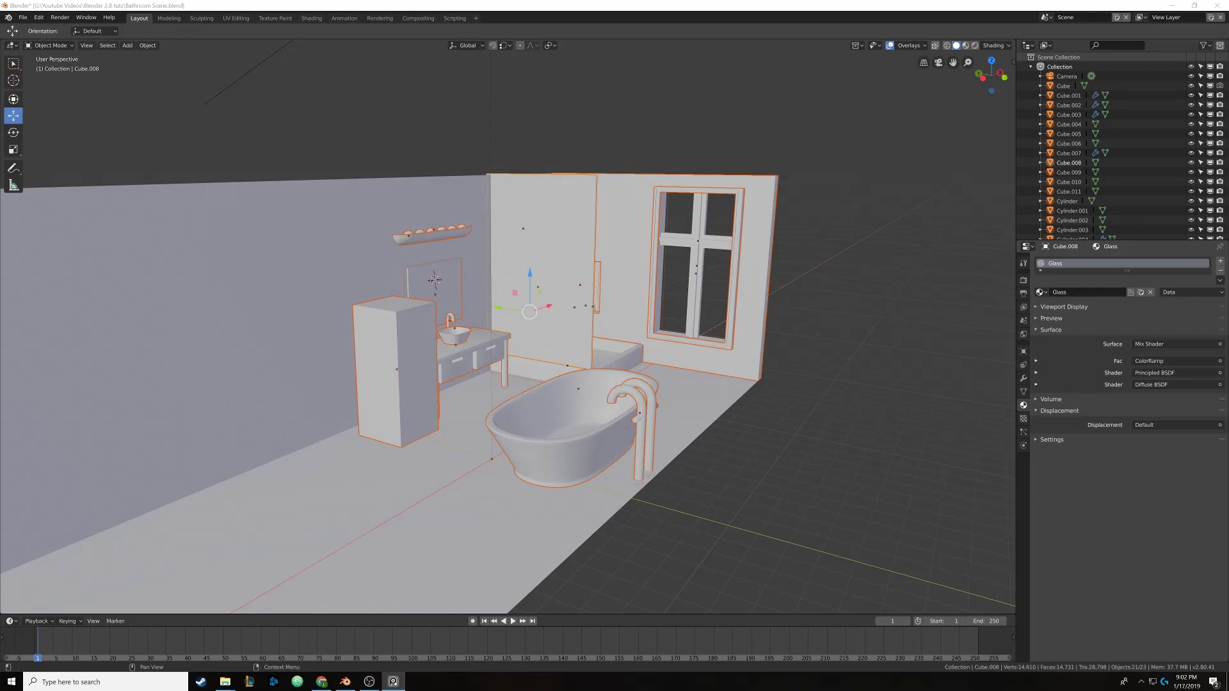
Select the Sun lamp and reframe the view from a higher angle over the room
scroll(526, 404, down, 5)
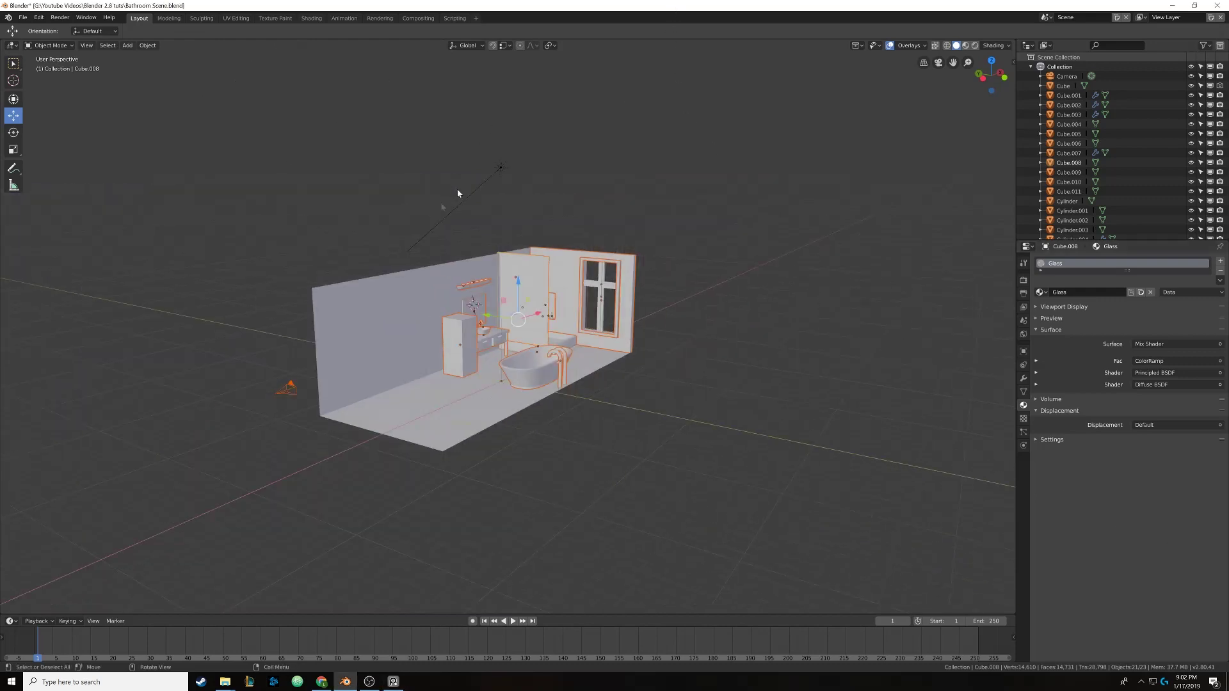
click(501, 168)
scroll(501, 273, up, 3)
middle_drag(501, 273, 914, 395)
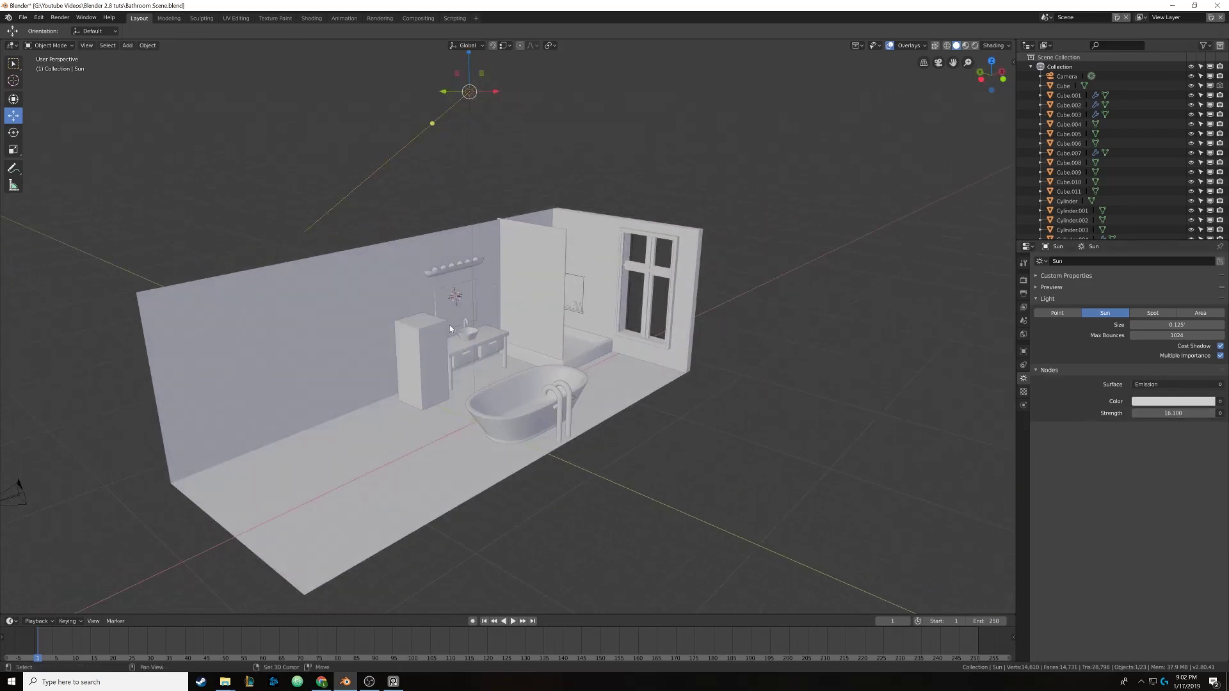
shift+middle_drag(423, 319, 528, 327)
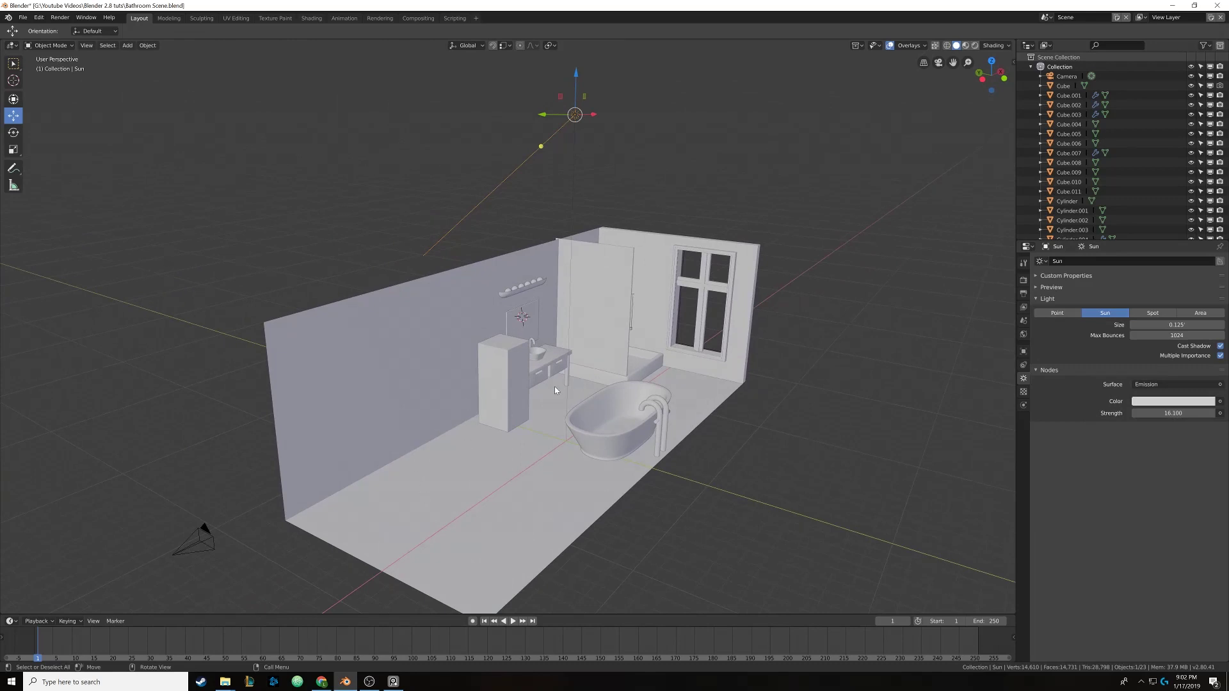
scroll(555, 389, down, 3)
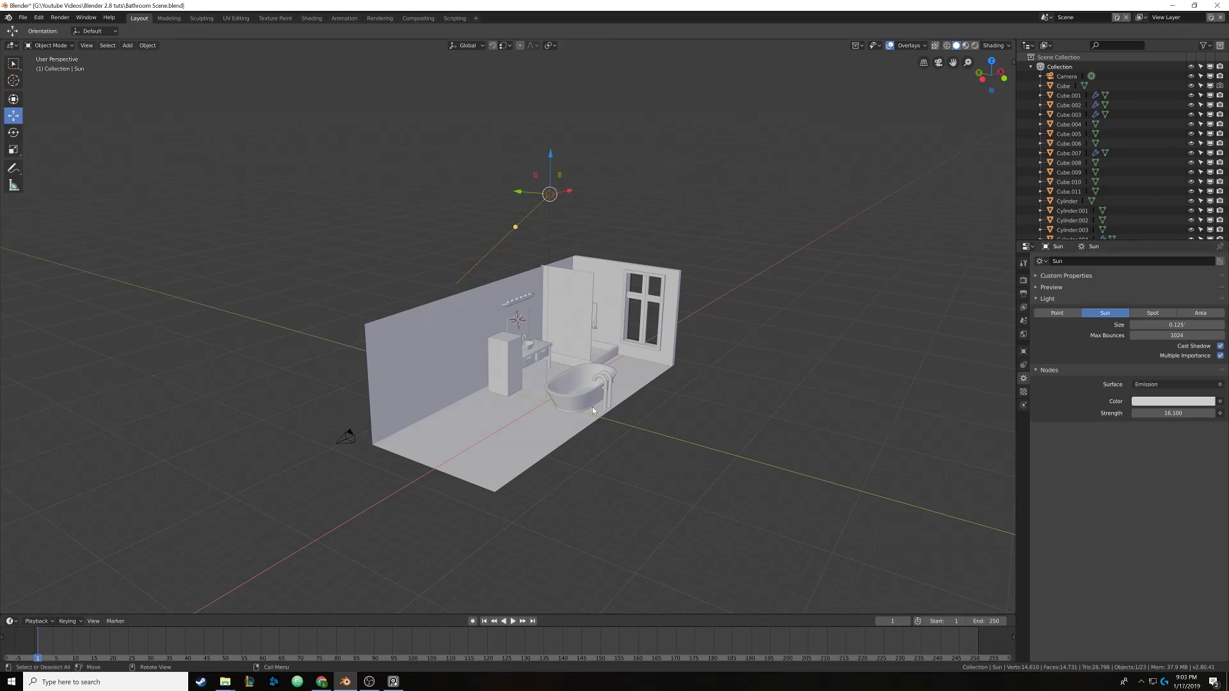
middle_drag(616, 351, 615, 351)
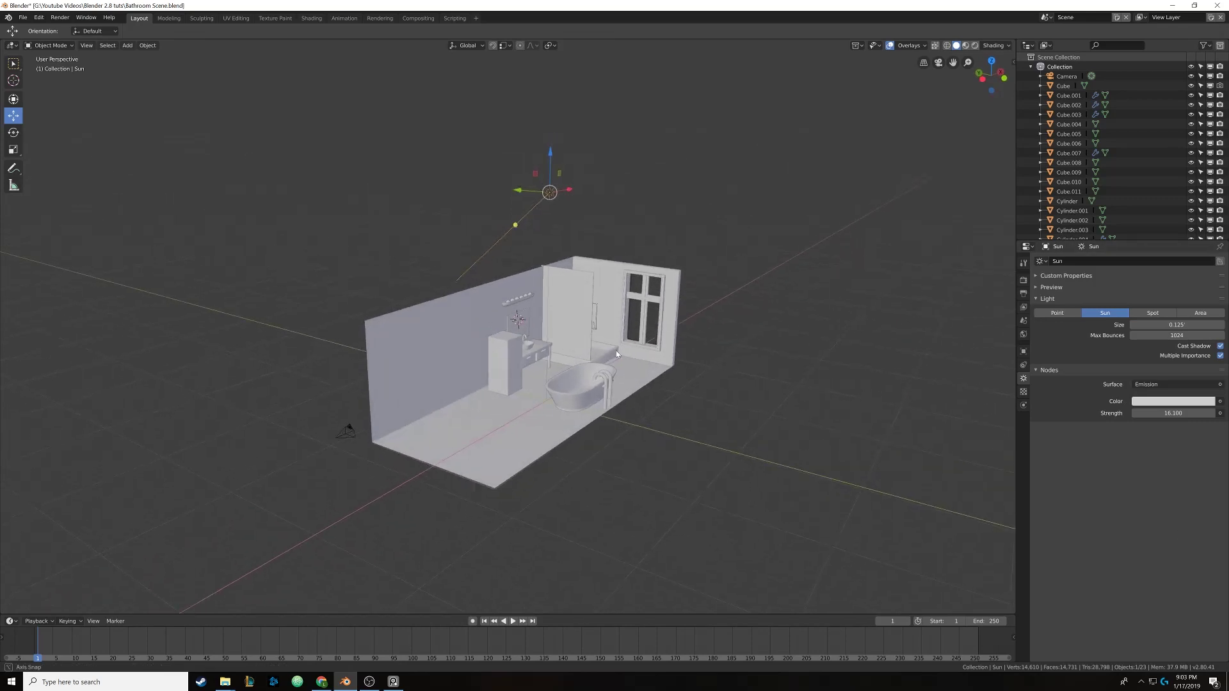
Open the Hall of Mammals HDRI page from HDRI Haven's HDRIs catalogue
click(321, 681)
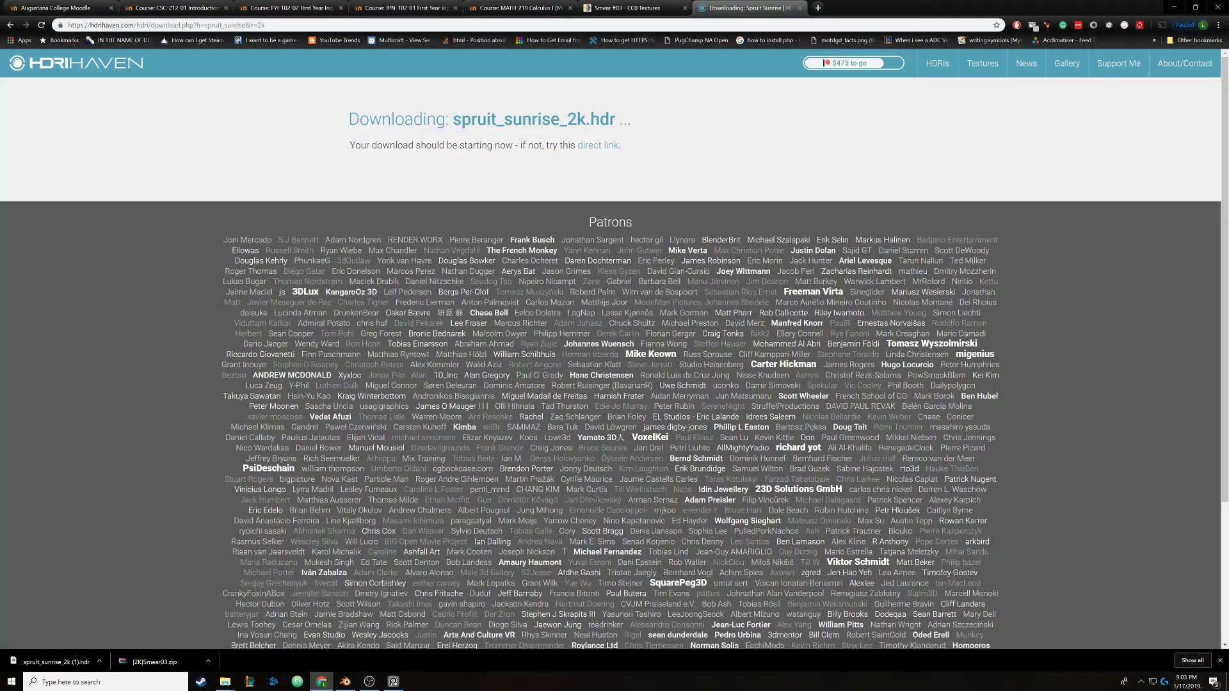
click(74, 70)
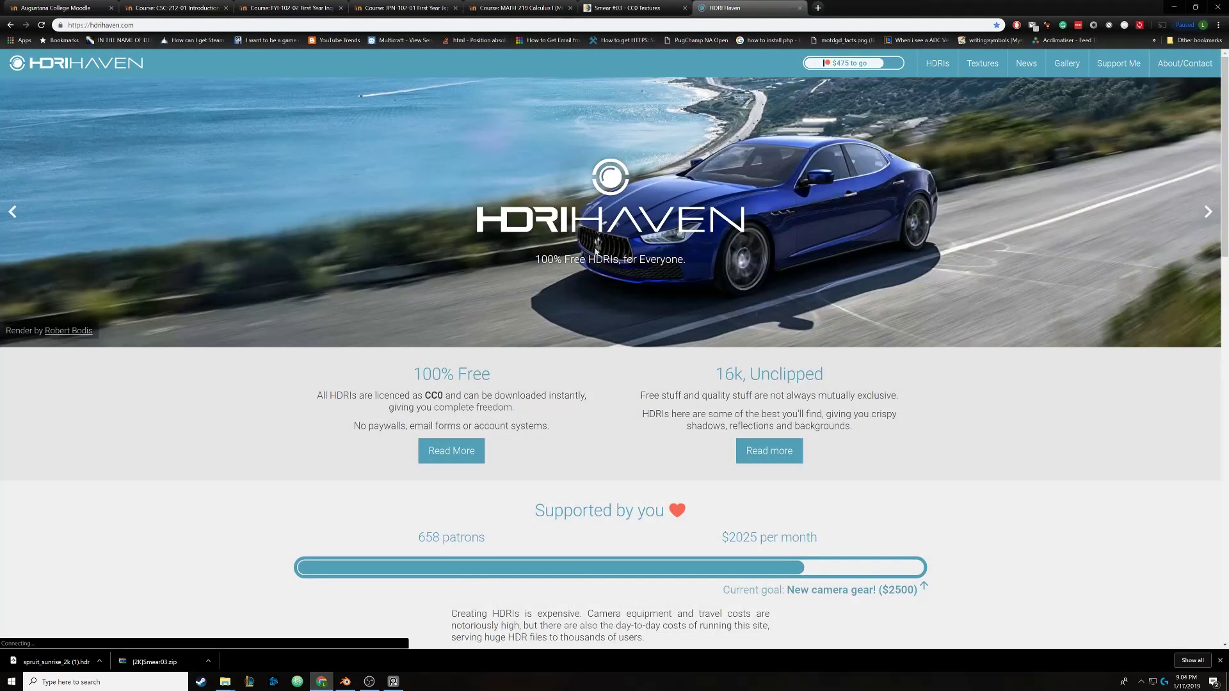
click(937, 63)
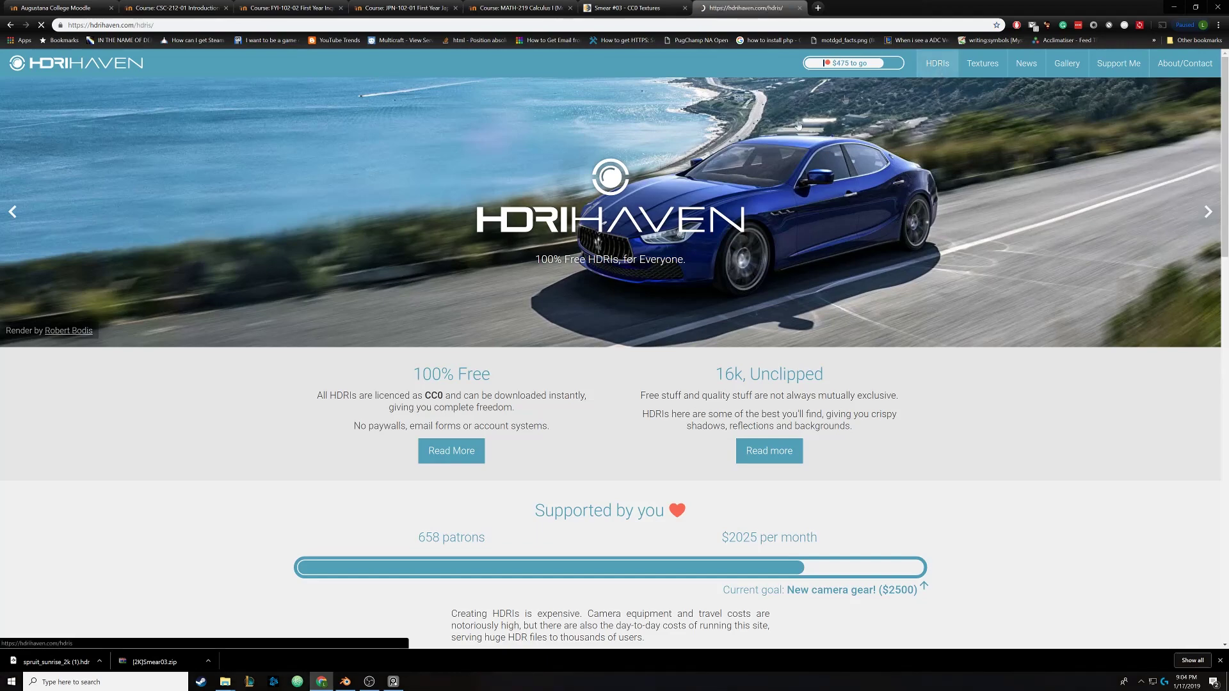
scroll(551, 314, down, 4)
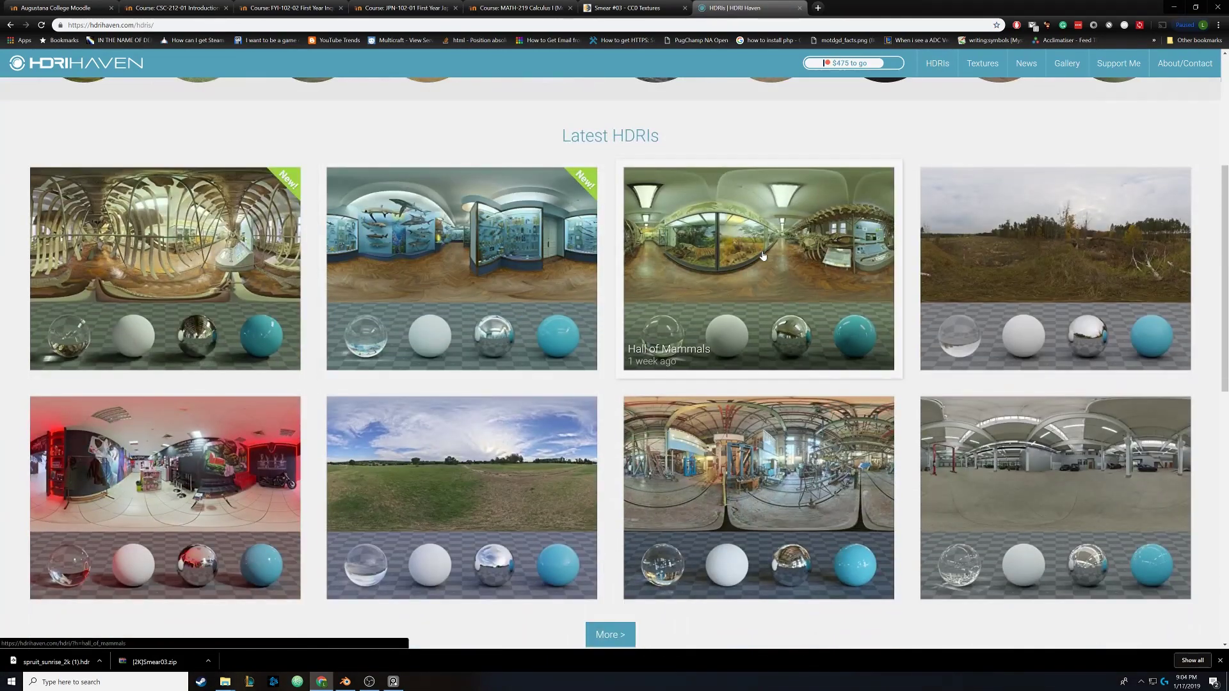
click(763, 256)
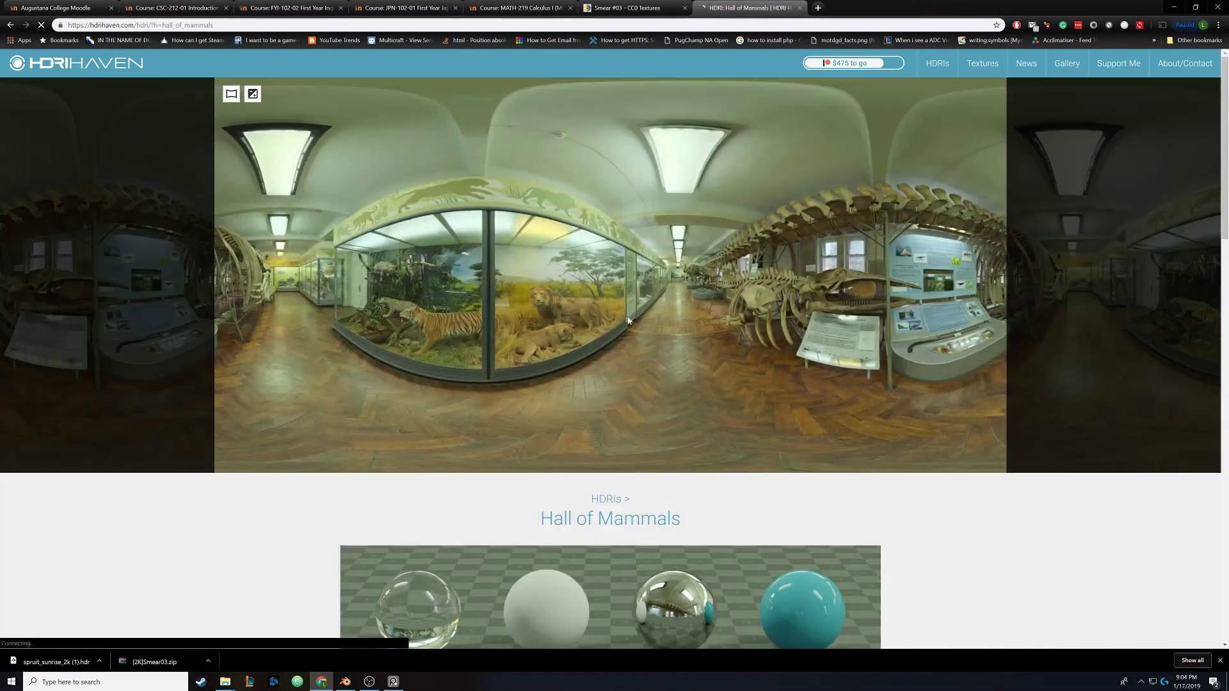
Browse the Hall of Mammals page and look around its 360° panorama toward the tiger display
scroll(568, 361, down, 4)
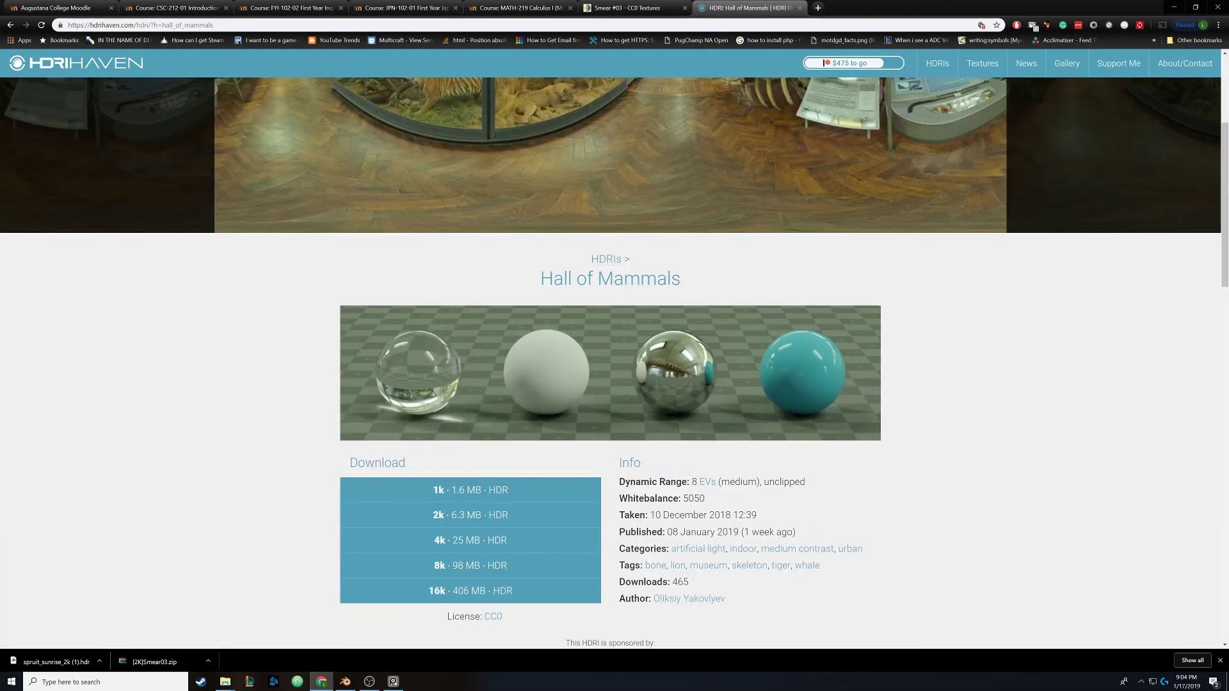
scroll(522, 435, up, 1)
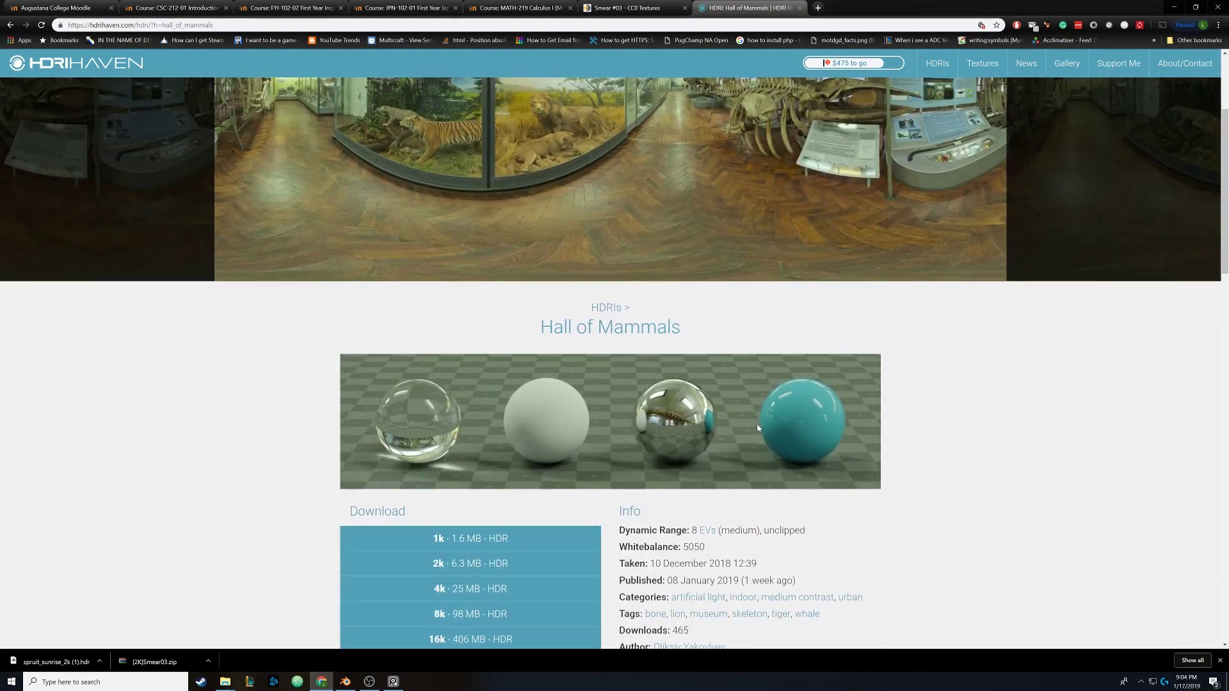
scroll(724, 418, up, 4)
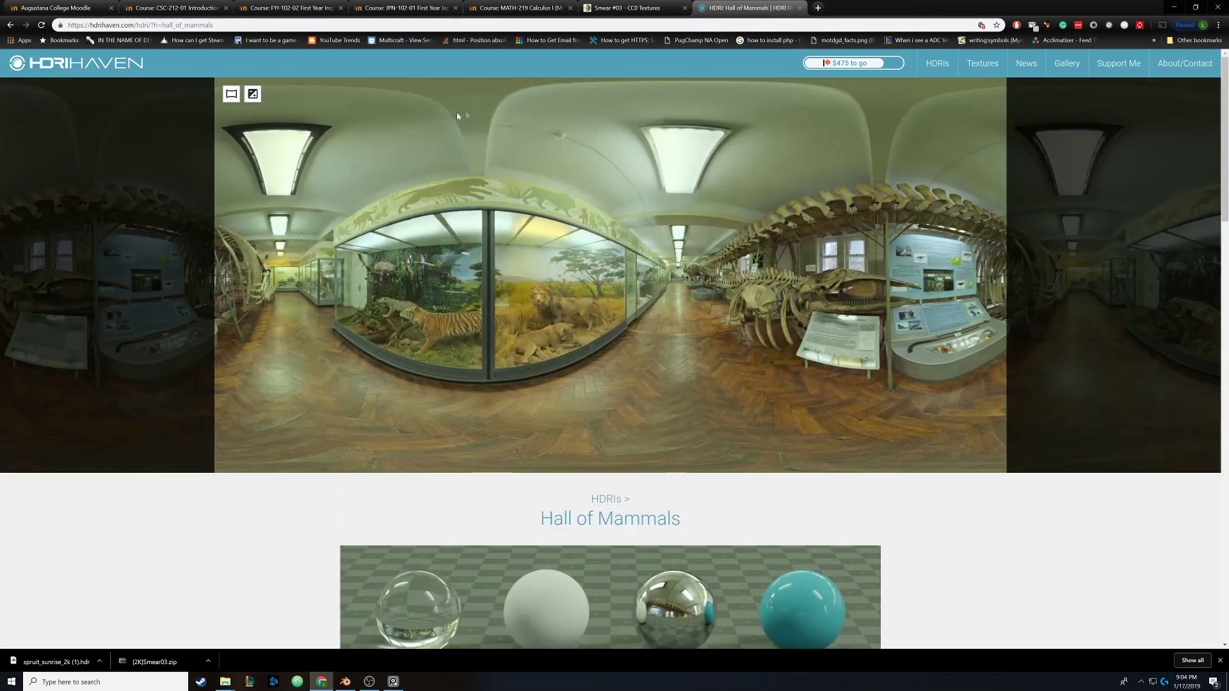
click(231, 95)
drag(229, 98, 335, 346)
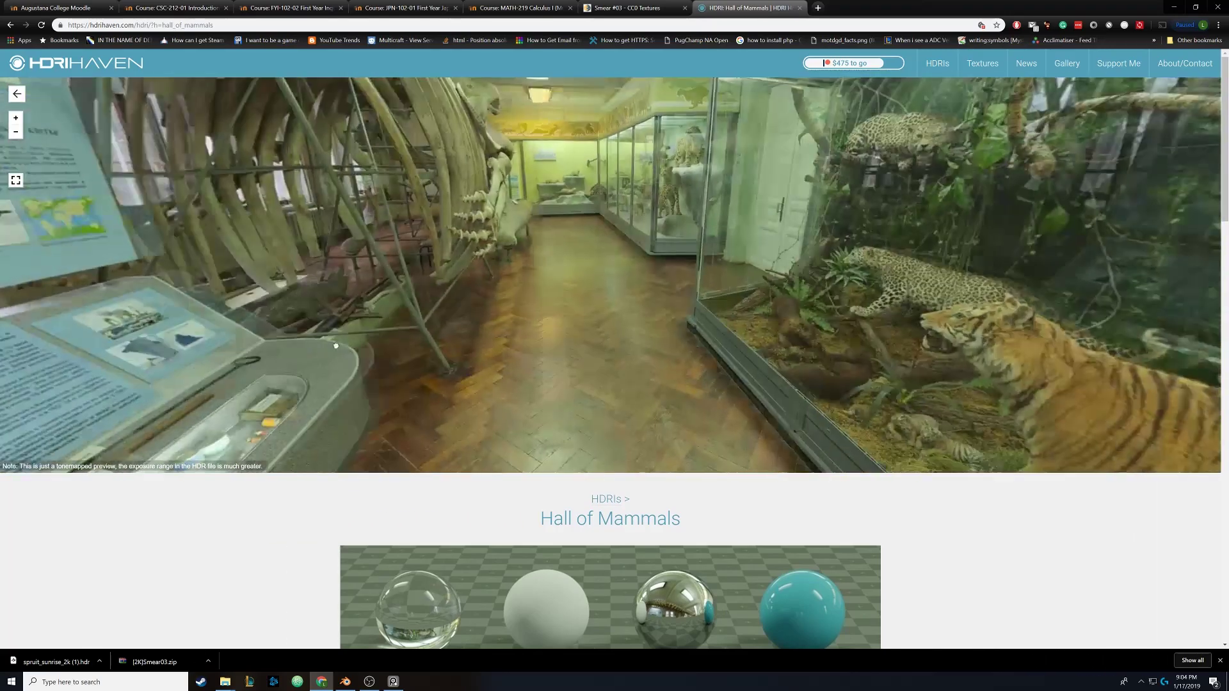
click(17, 94)
scroll(367, 321, down, 3)
scroll(367, 321, up, 3)
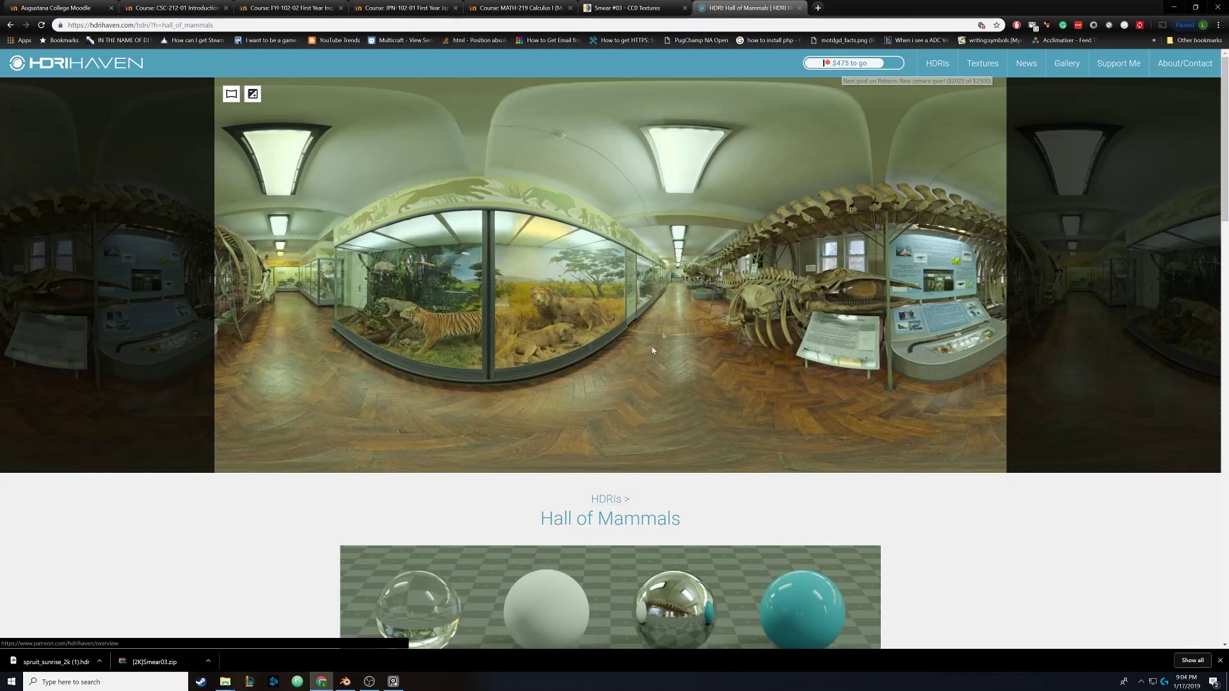
scroll(646, 358, down, 12)
scroll(634, 375, up, 9)
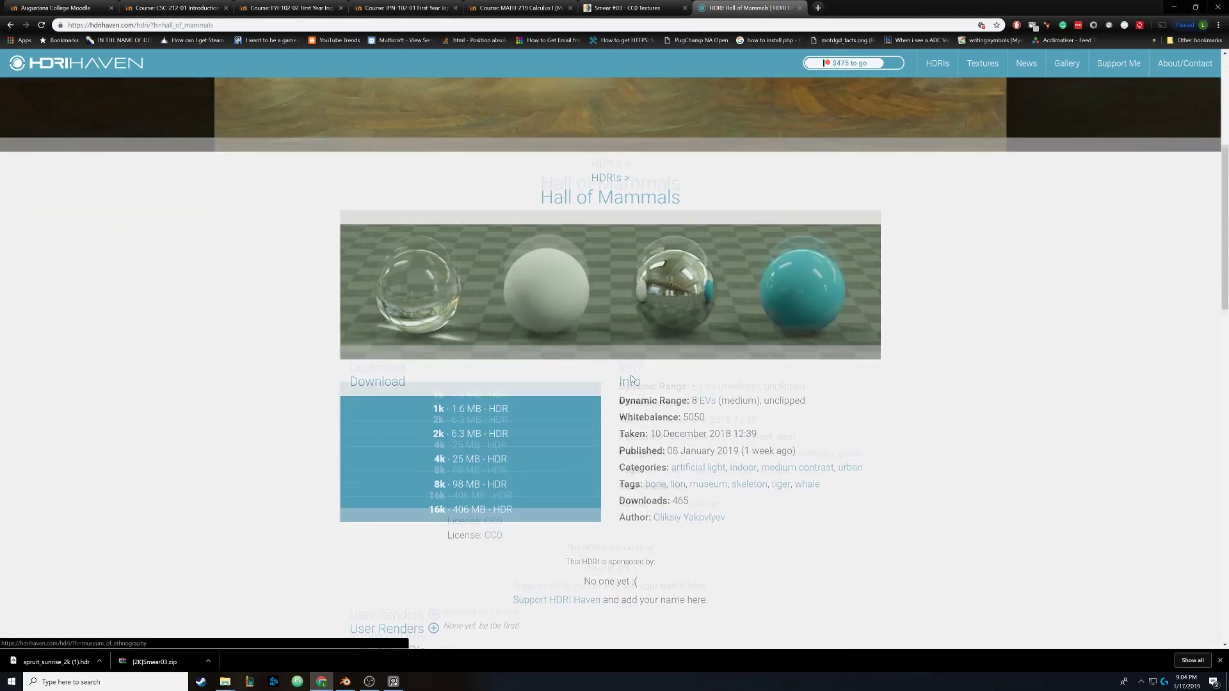
scroll(632, 379, up, 3)
Back in Blender, delete the Sun lamp from the bathroom scene
click(1175, 6)
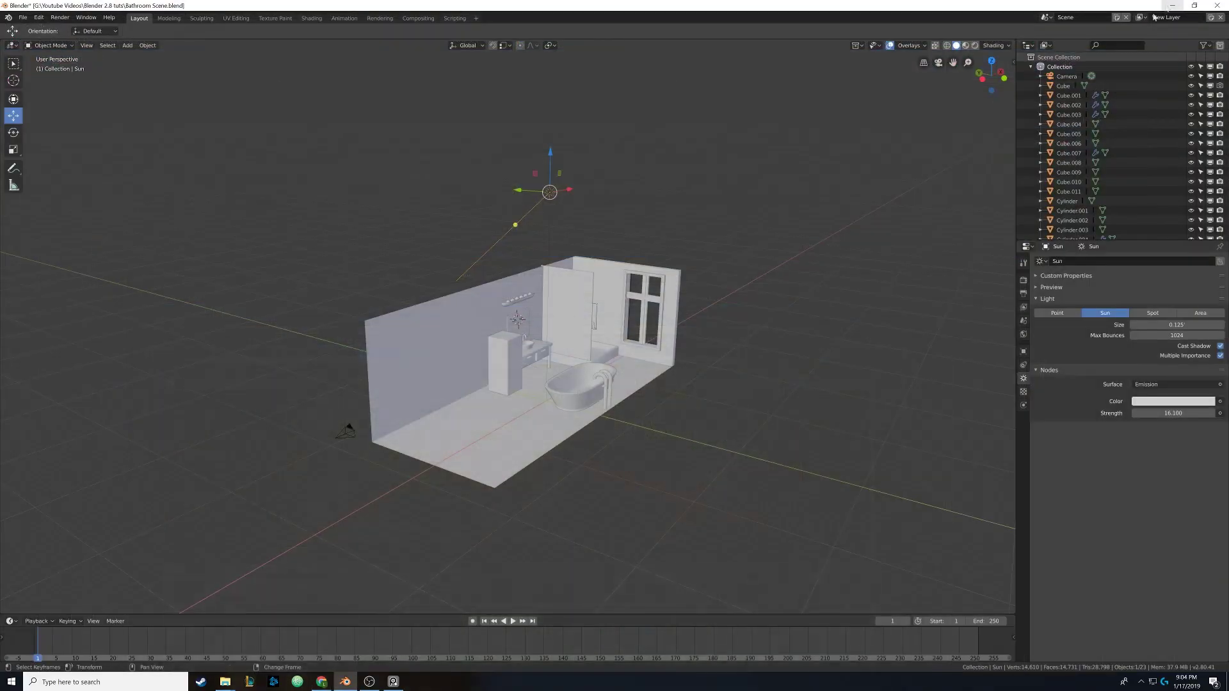
middle_drag(519, 293, 519, 302)
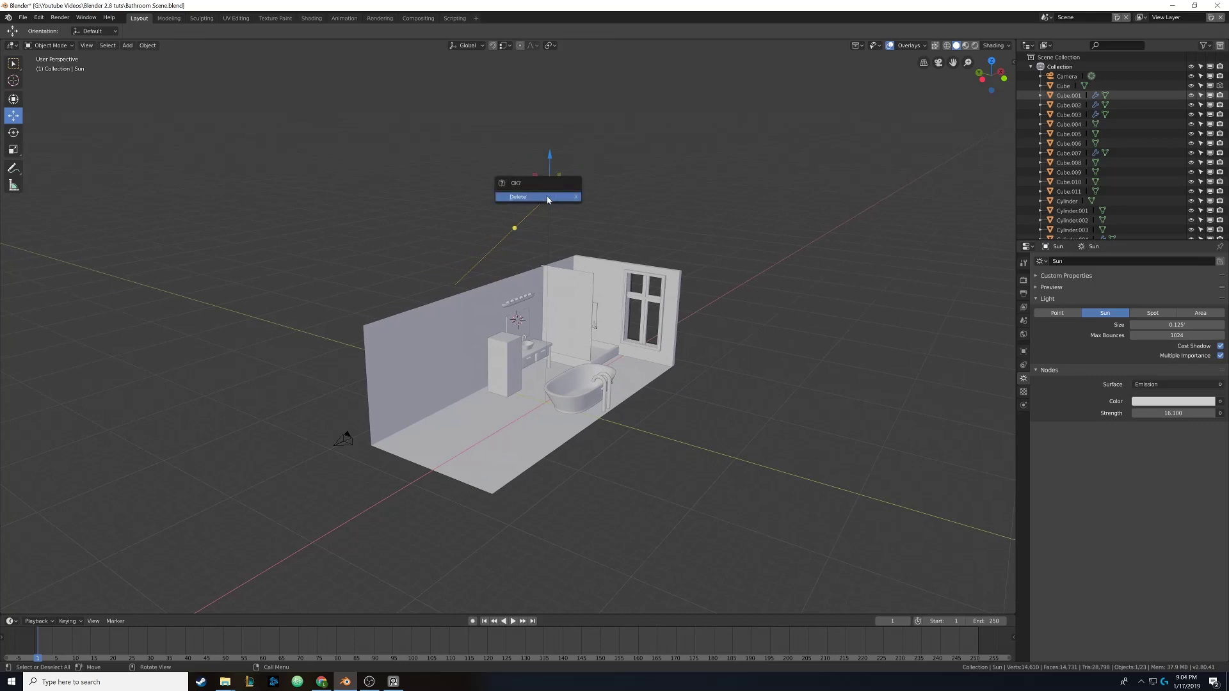
key(x)
click(547, 198)
middle_drag(561, 203, 561, 232)
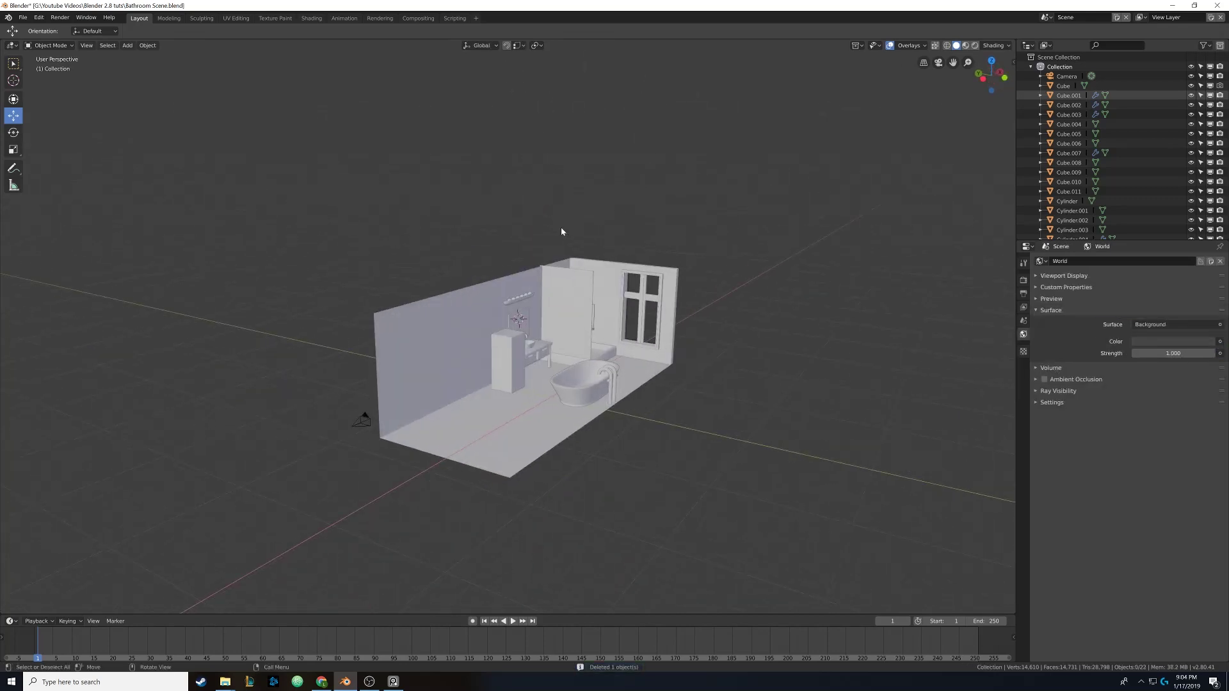
In World properties, drive the background Color with an Environment Texture and browse for its image
click(1023, 321)
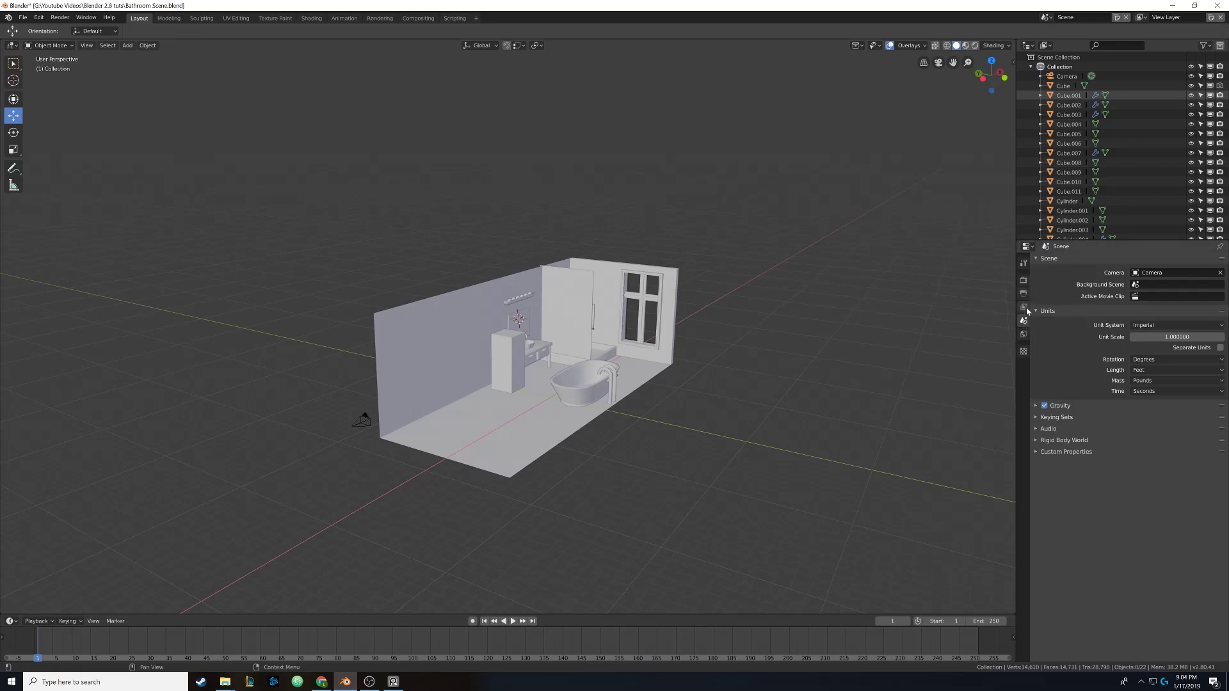
click(1024, 308)
click(1024, 333)
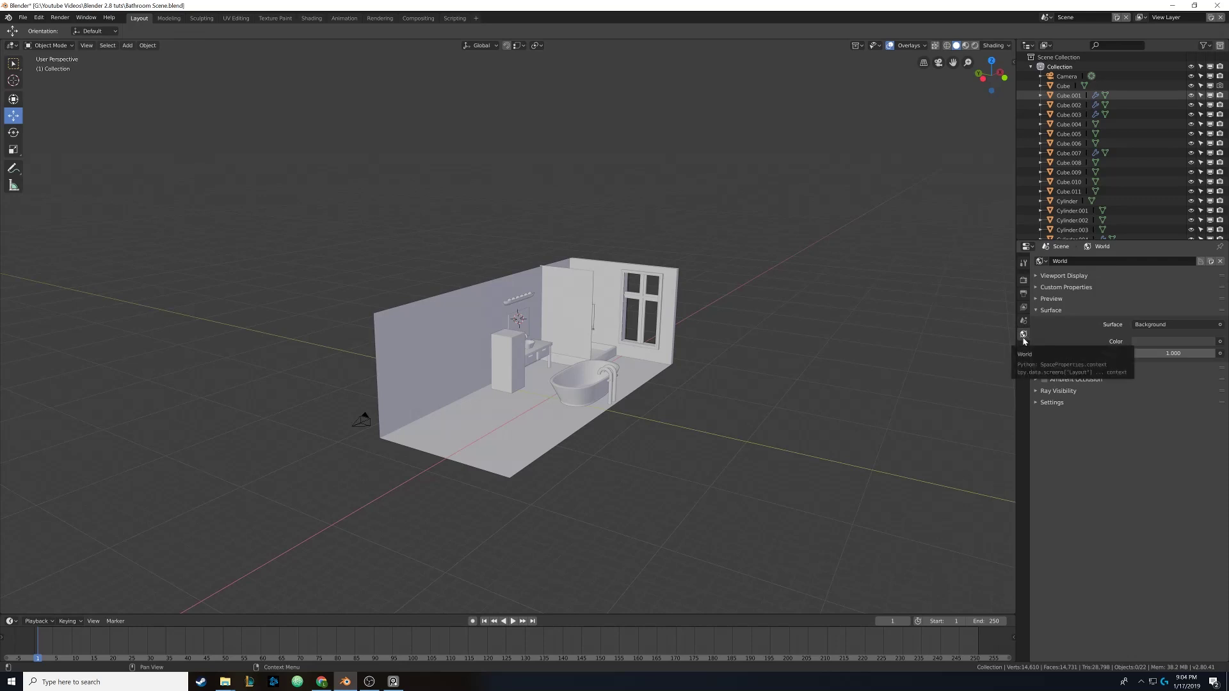
click(1146, 341)
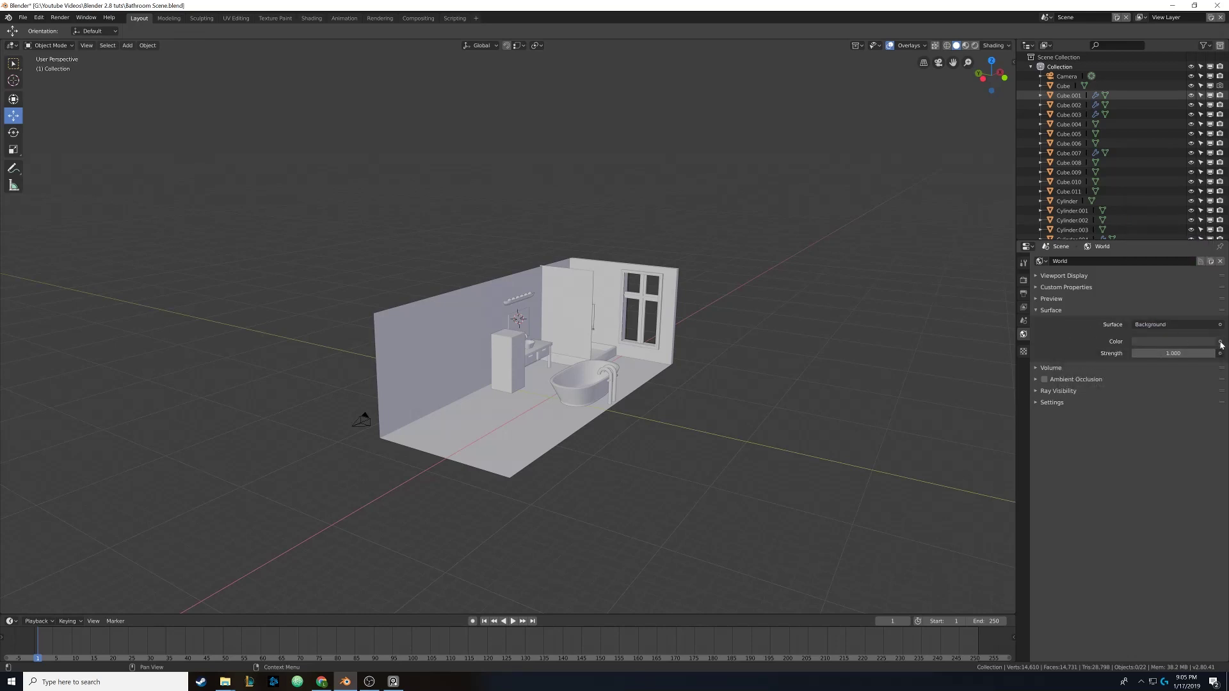
click(1220, 344)
click(1221, 343)
click(1221, 345)
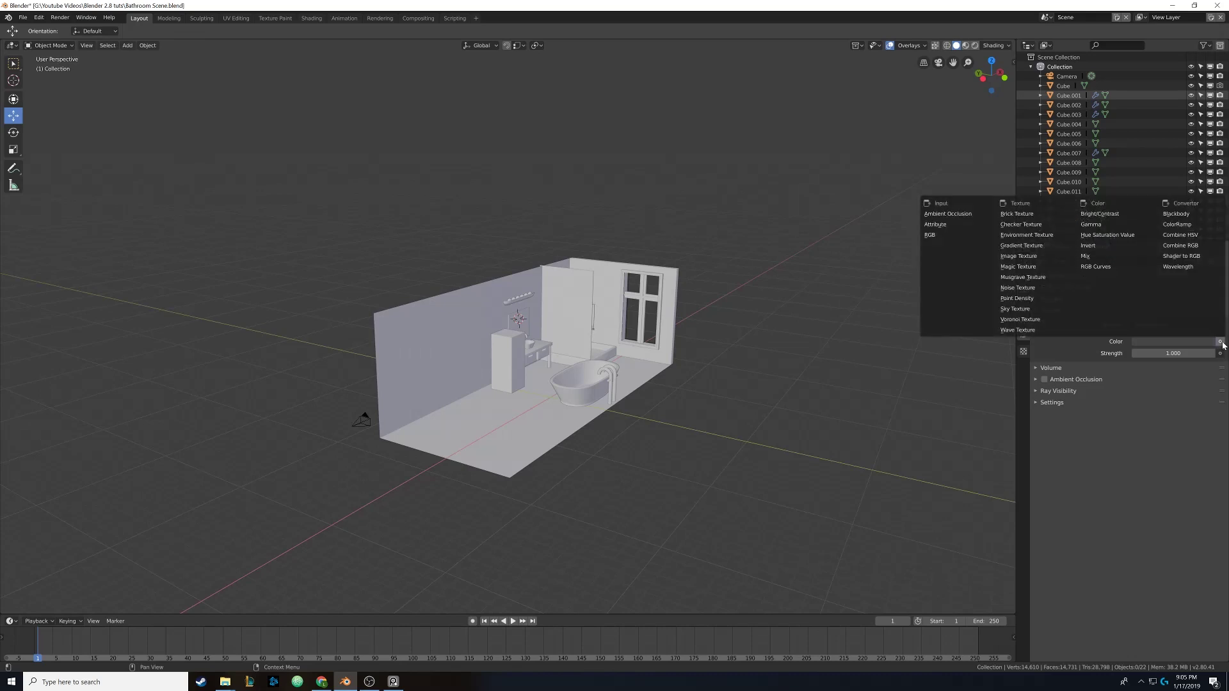
click(1037, 235)
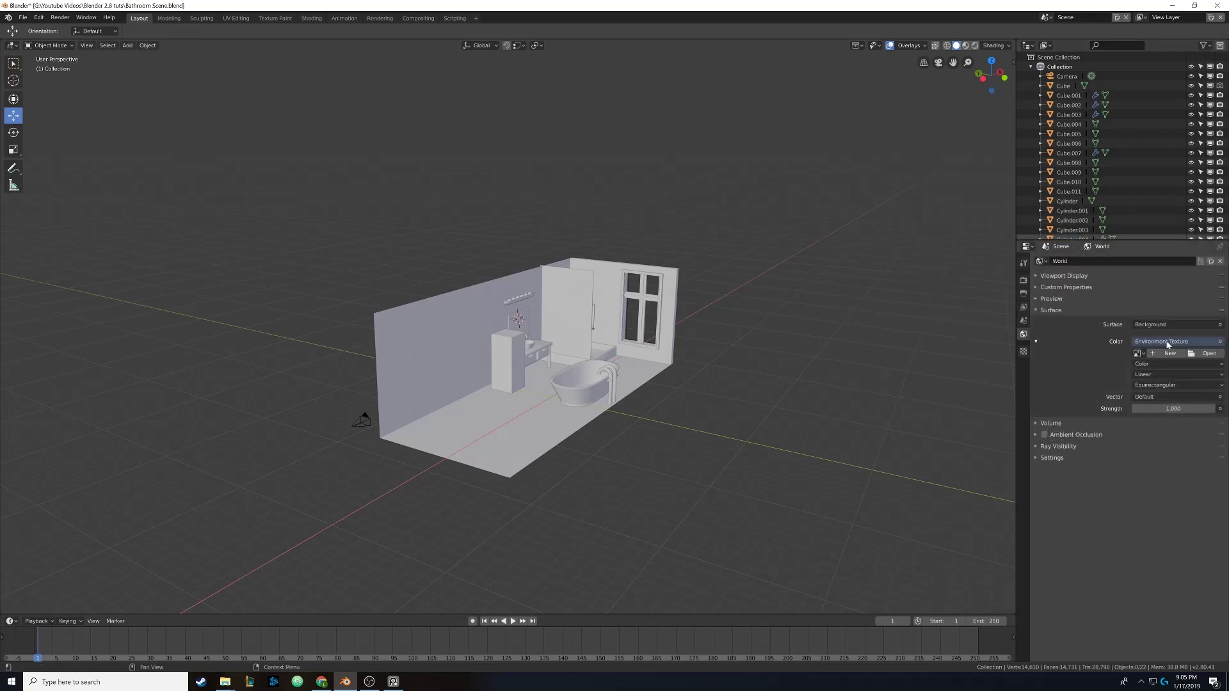
click(1208, 353)
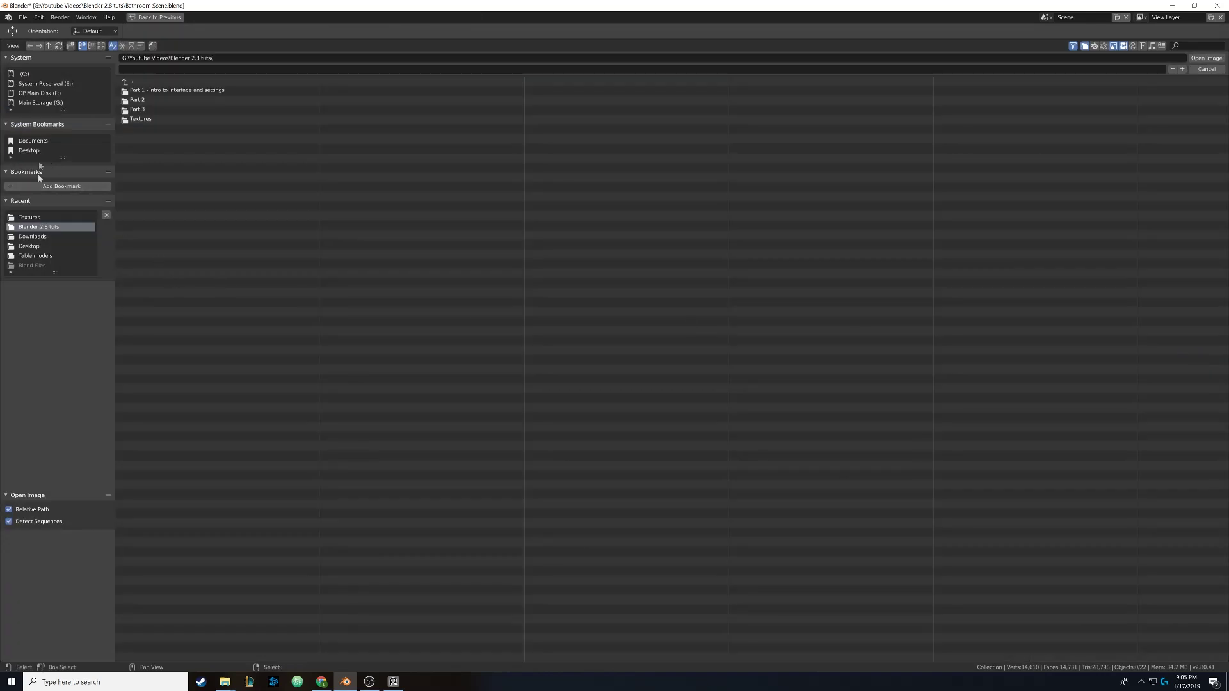
Load spruit_sunrise_2k.hdr from Downloads as the World environment image
click(39, 237)
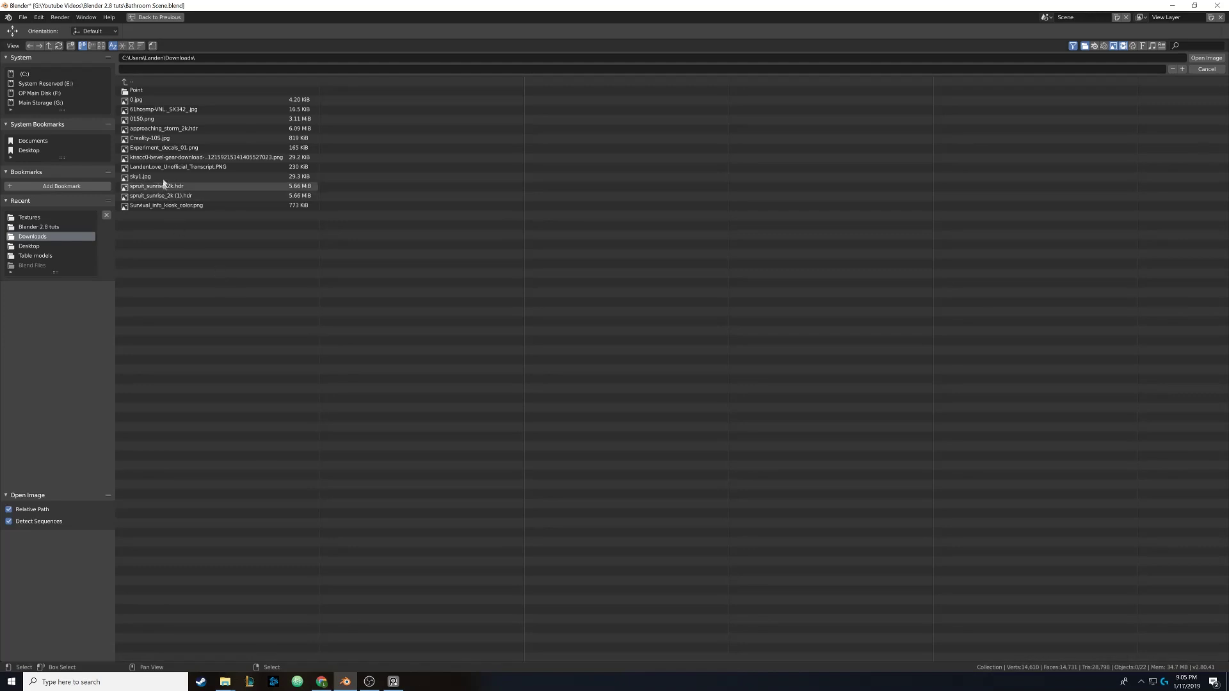
click(171, 188)
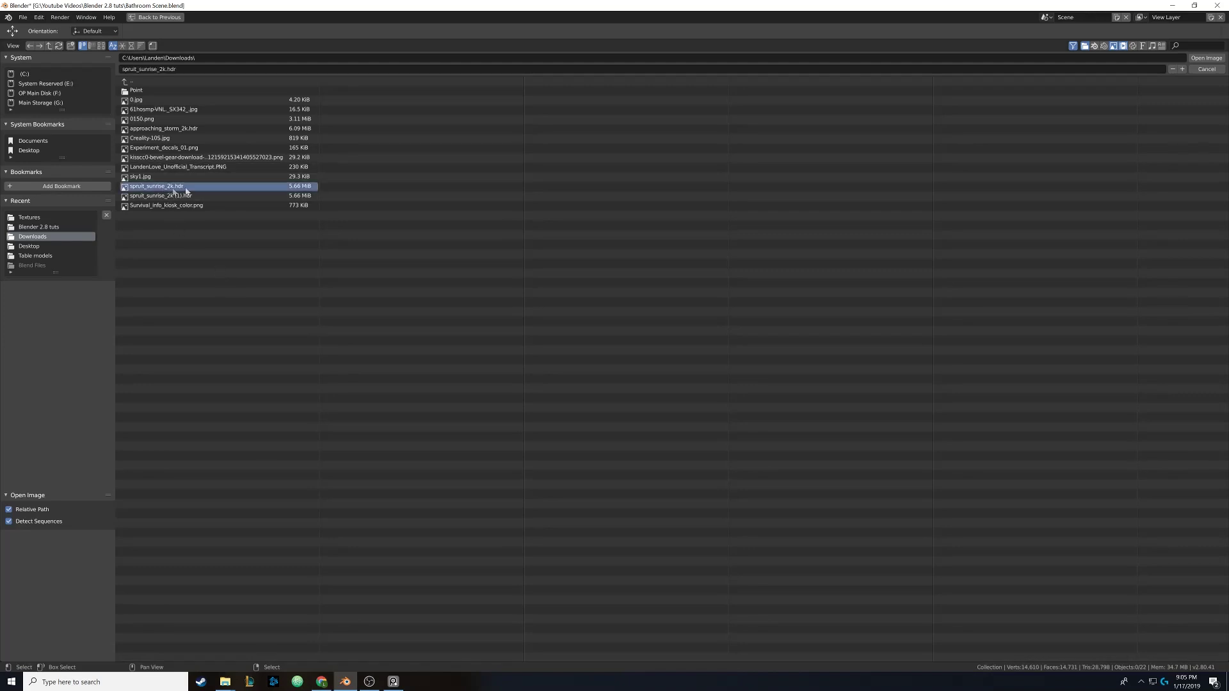
click(1194, 59)
middle_drag(672, 326, 632, 315)
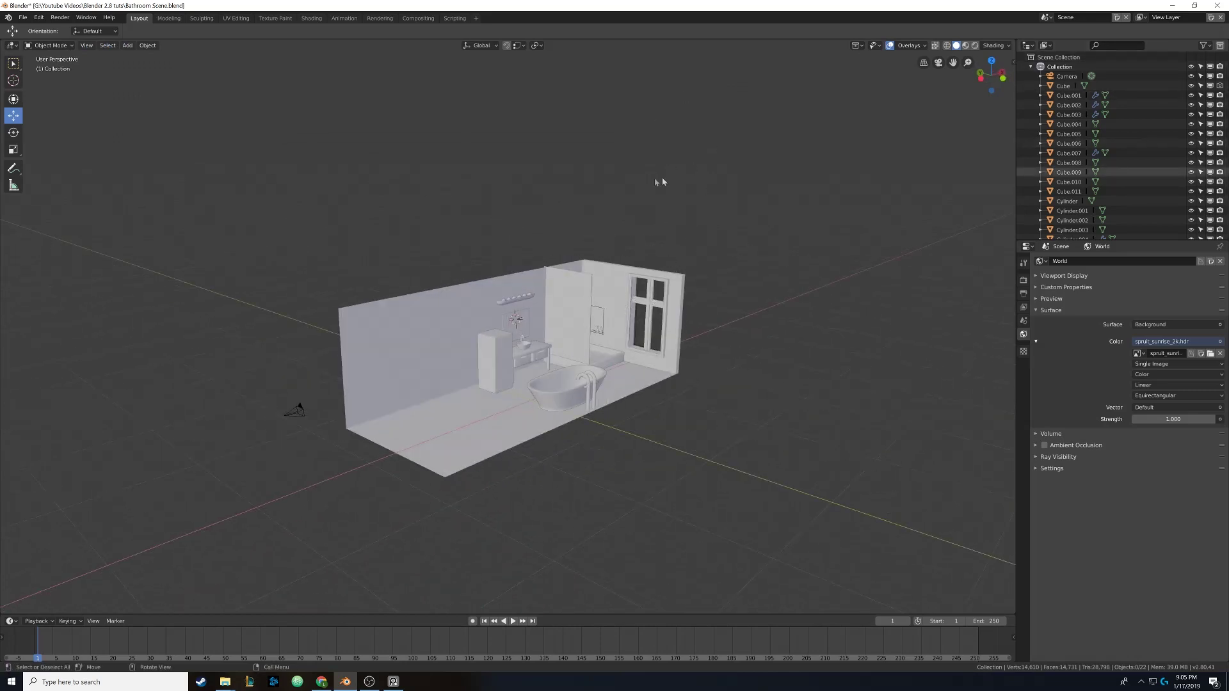
Isolate the walls-and-floor Plane in local view and preview it in Rendered shading through the camera
click(438, 345)
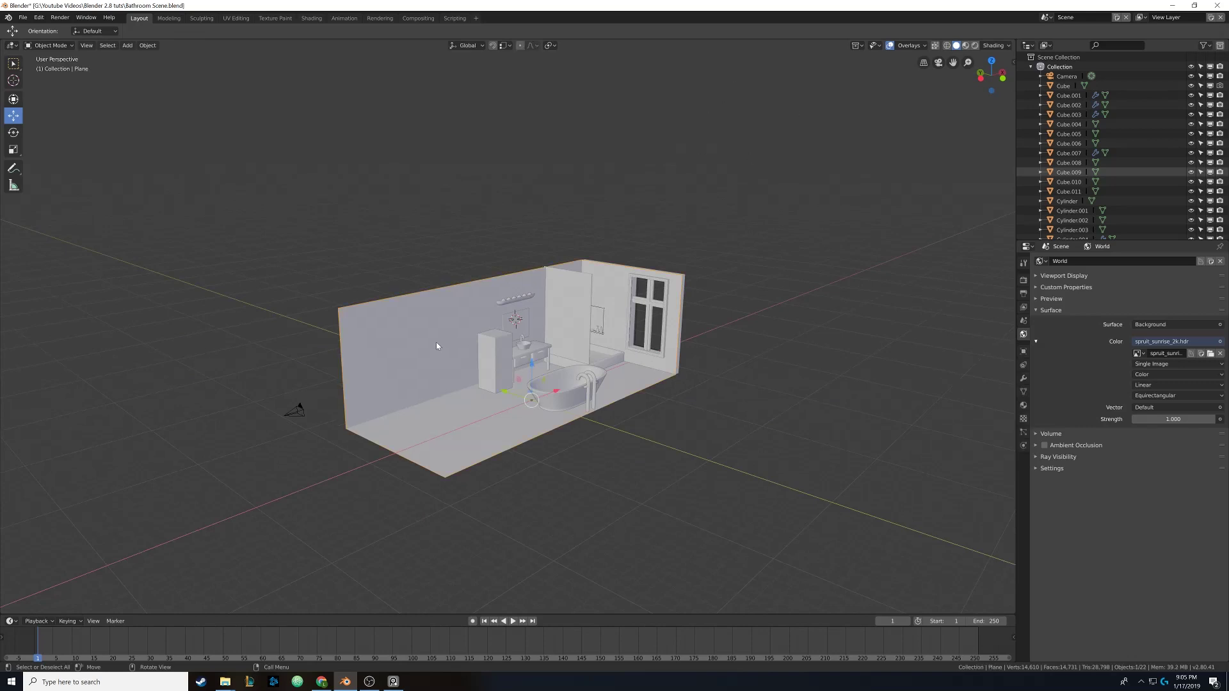
key(KP_Divide)
middle_drag(448, 320, 471, 321)
click(975, 45)
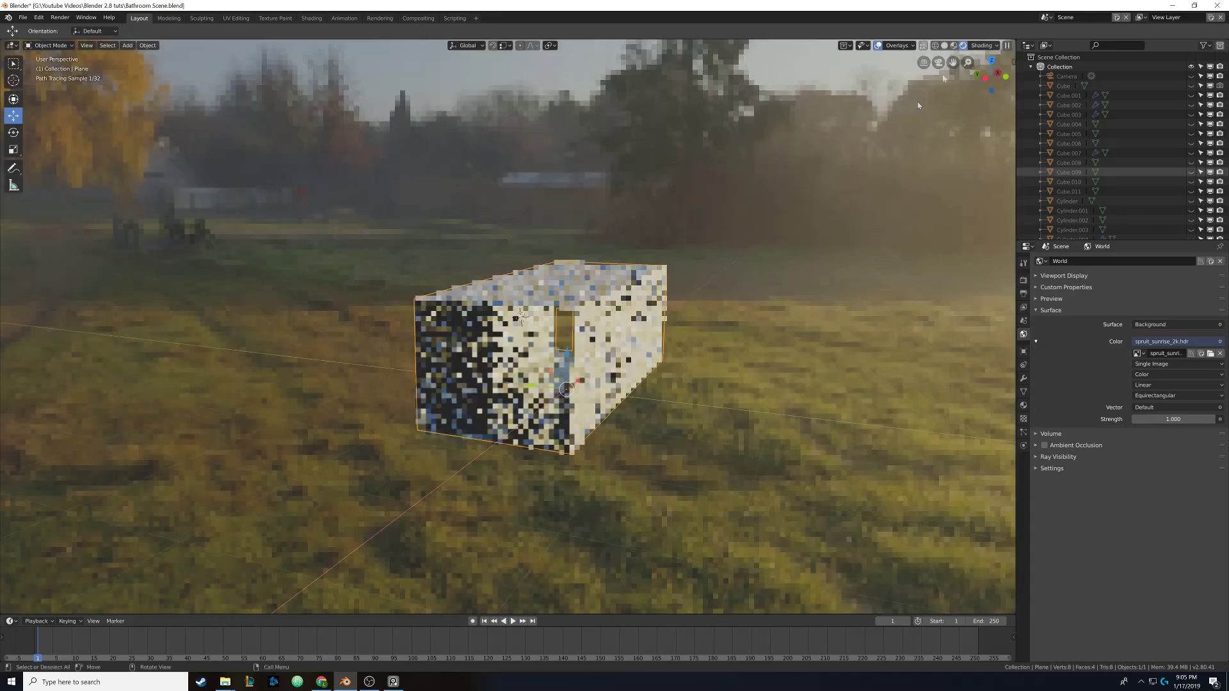
middle_drag(646, 253, 574, 276)
scroll(364, 336, up, 4)
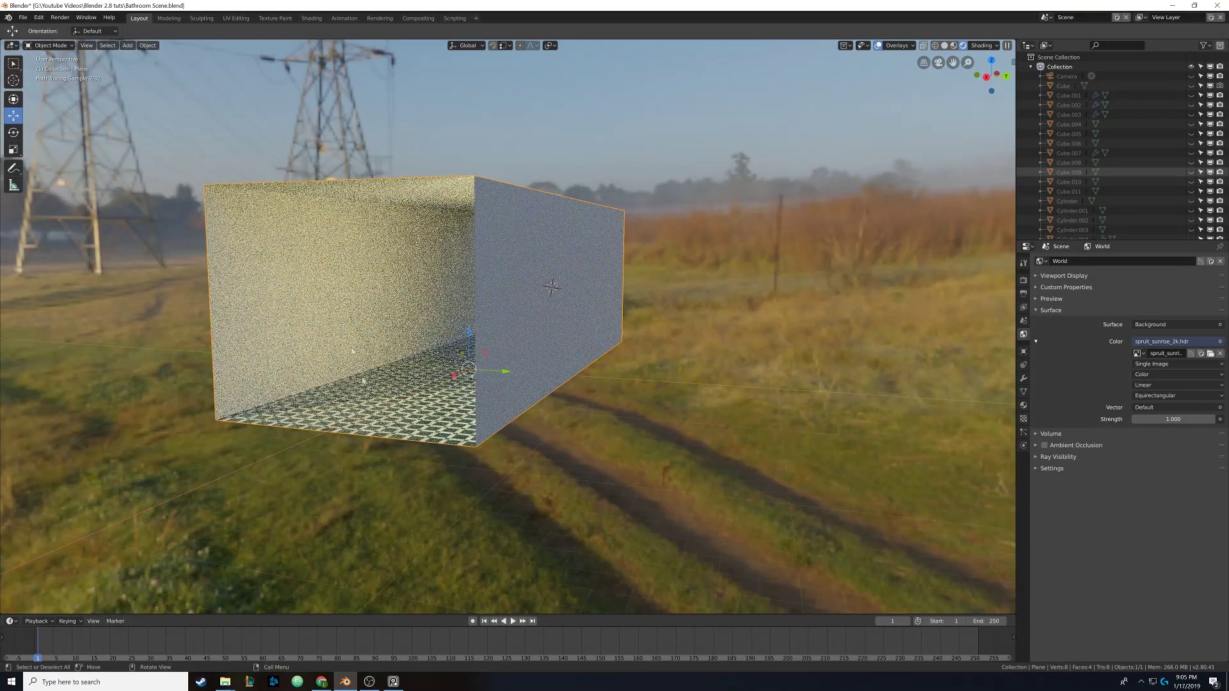
middle_drag(541, 280, 439, 266)
key(KP_0)
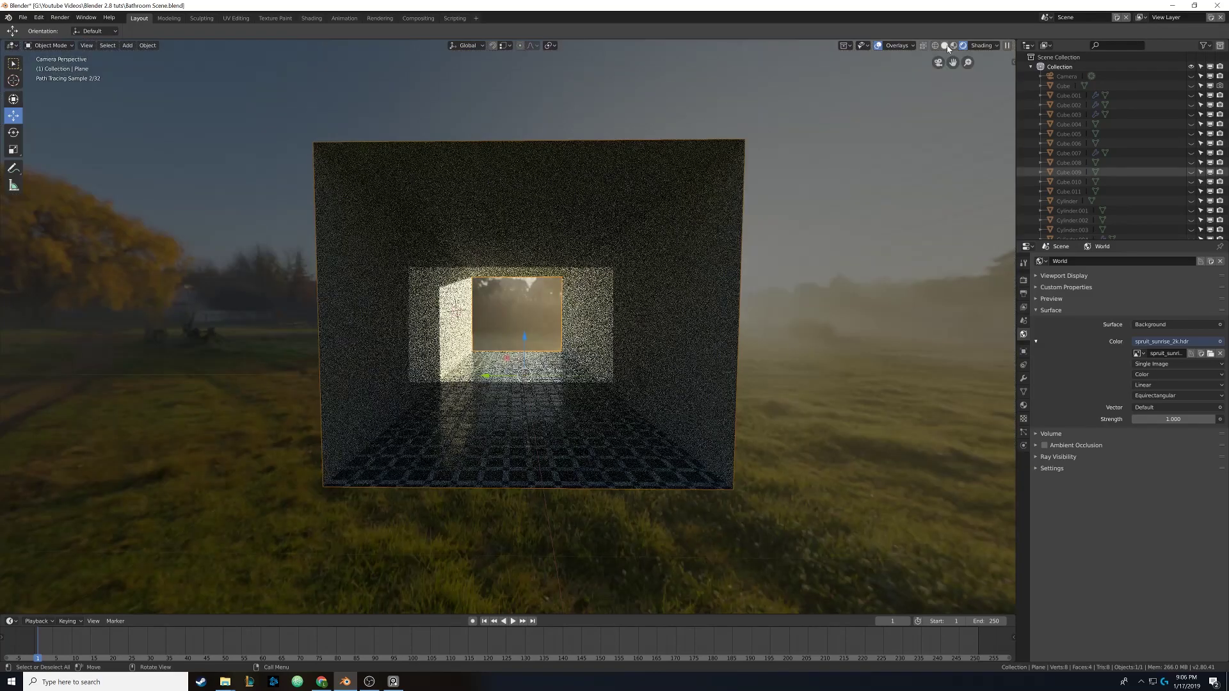
Orbit around the rendered Plane to view the HDRI sky, pylons, dirt track and foggy field
key(z)
click(975, 45)
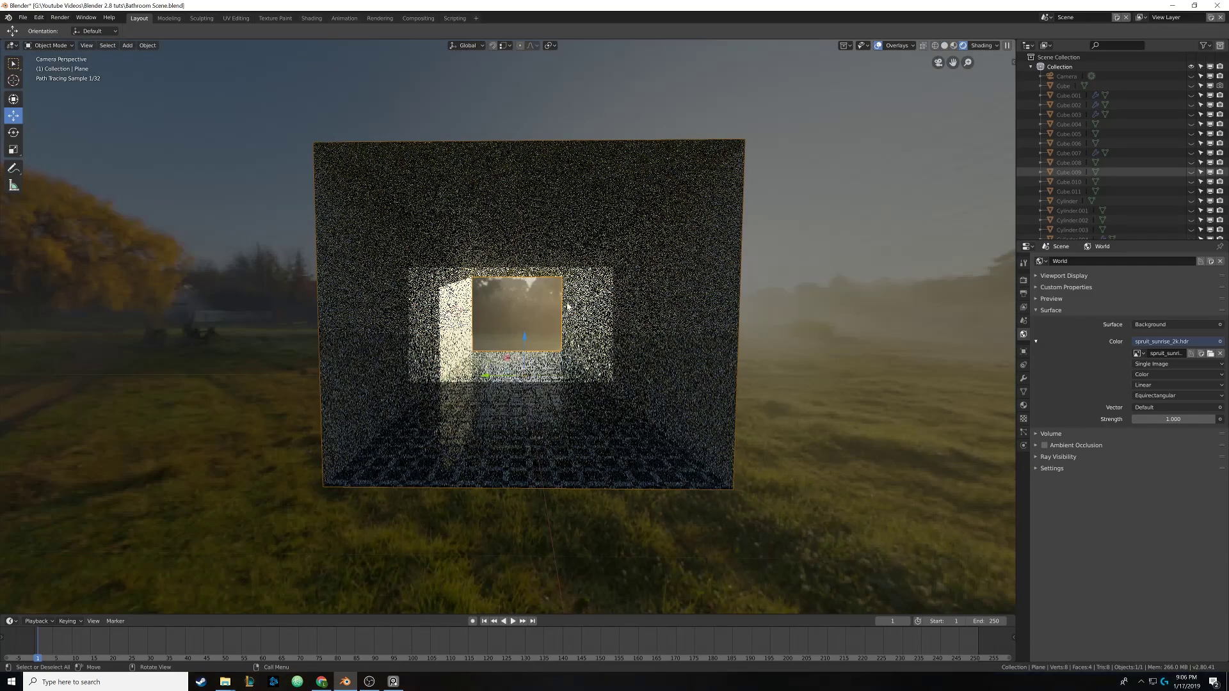
middle_drag(567, 306, 623, 267)
scroll(577, 281, down, 5)
scroll(510, 349, up, 2)
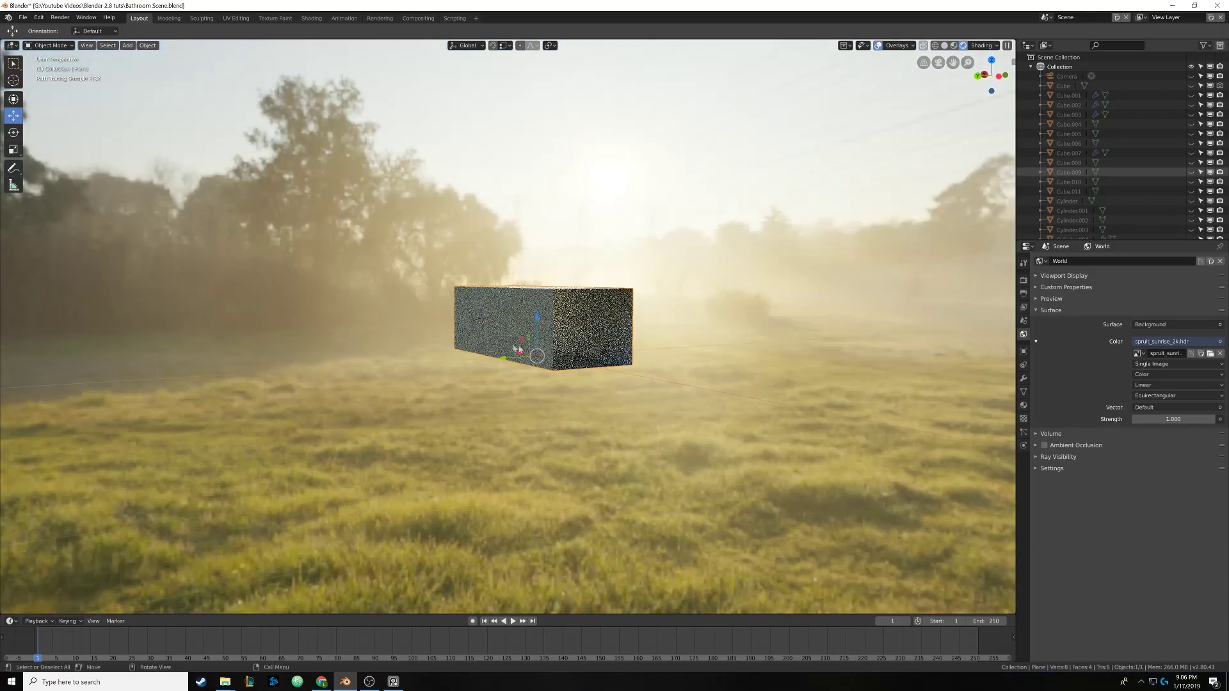
middle_drag(510, 349, 625, 325)
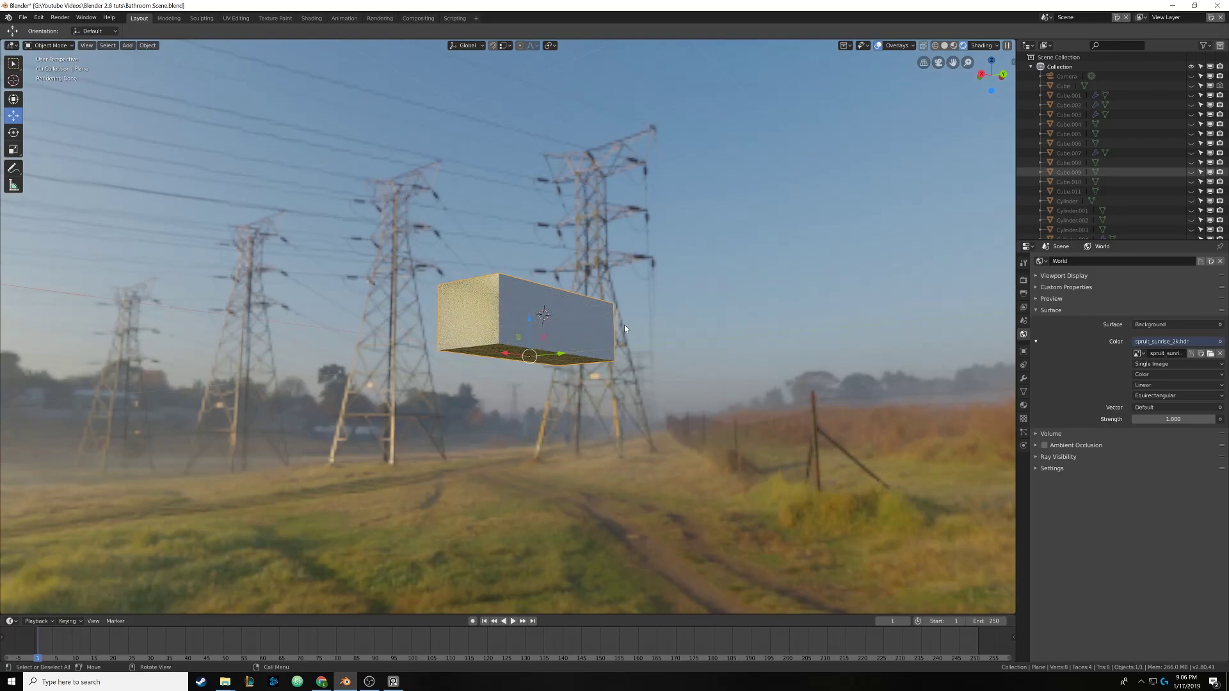
mouse_move(625, 328)
middle_down()
mouse_move(495, 366)
mouse_move(367, 362)
mouse_move(463, 359)
mouse_move(451, 354)
middle_up()
Check the framing through the scene camera, then return to a free viewport
key(KP_0)
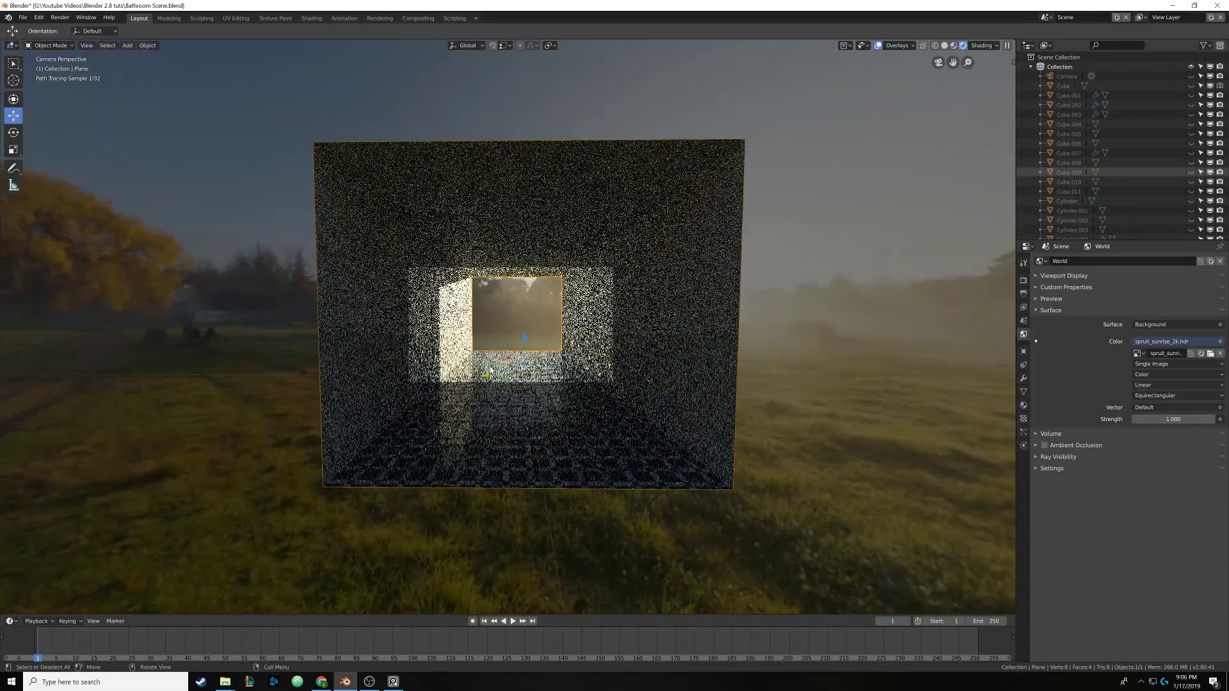
scroll(490, 370, up, 6)
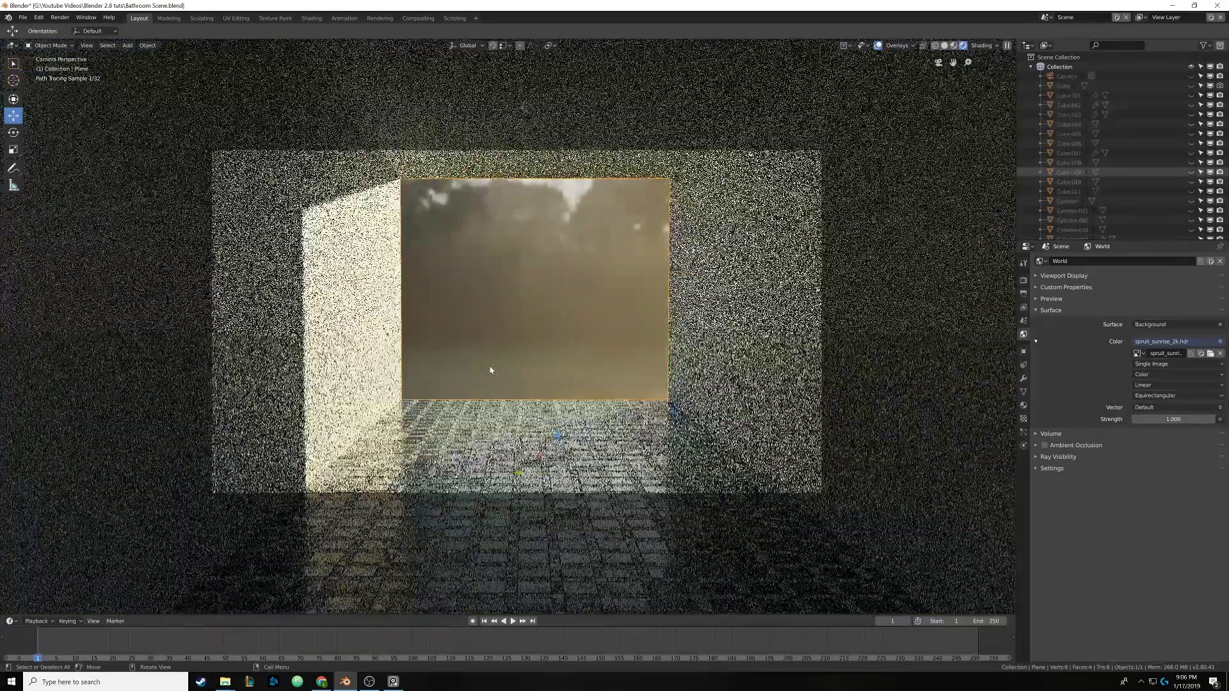
key(KP_0)
scroll(471, 370, up, 8)
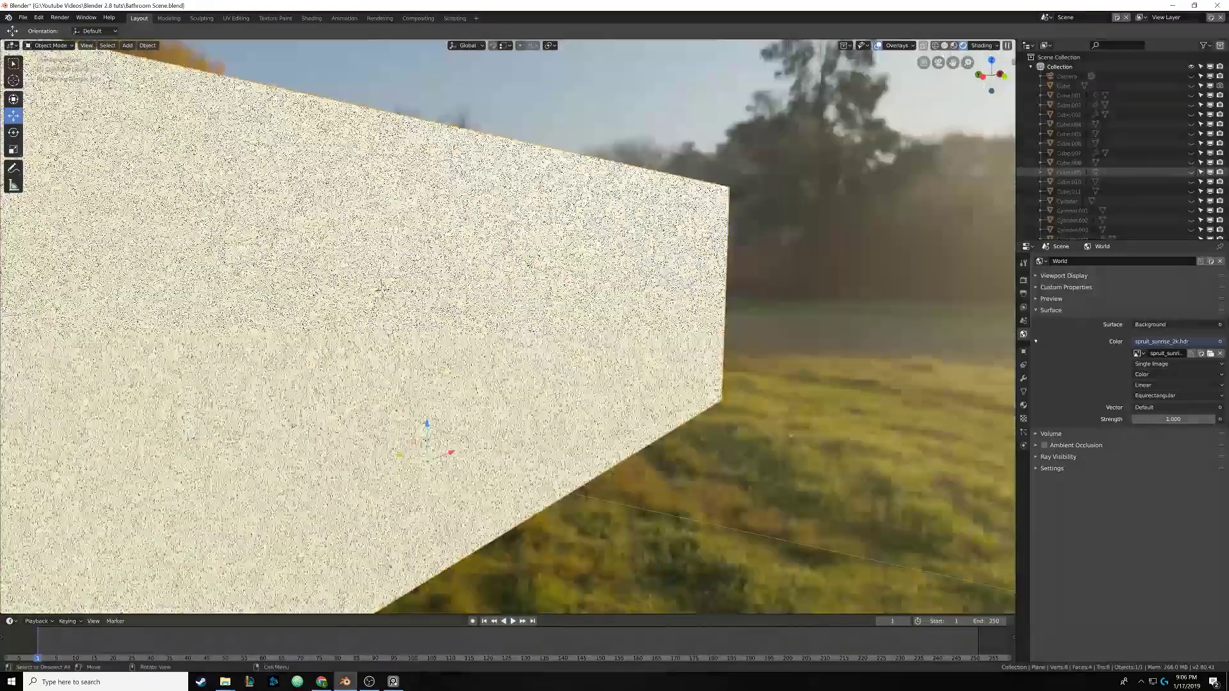
scroll(471, 369, down, 8)
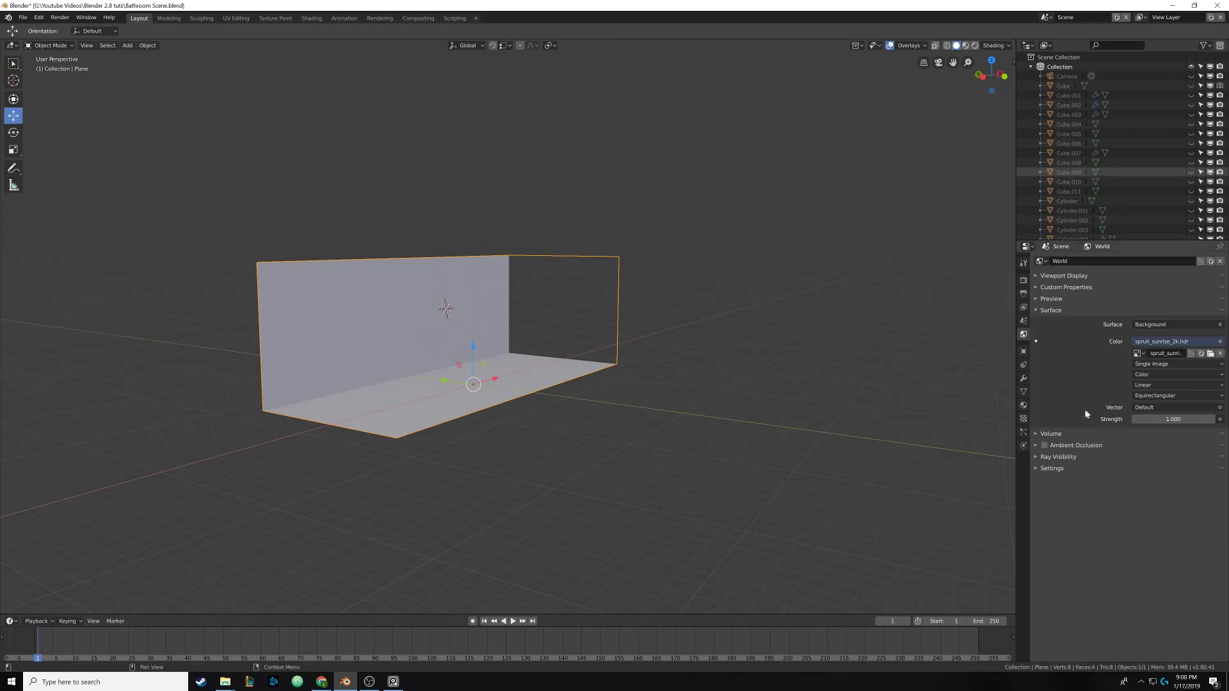
Unlink the 2k sunrise image from the environment texture and save Bathroom Scene.blend
click(1220, 353)
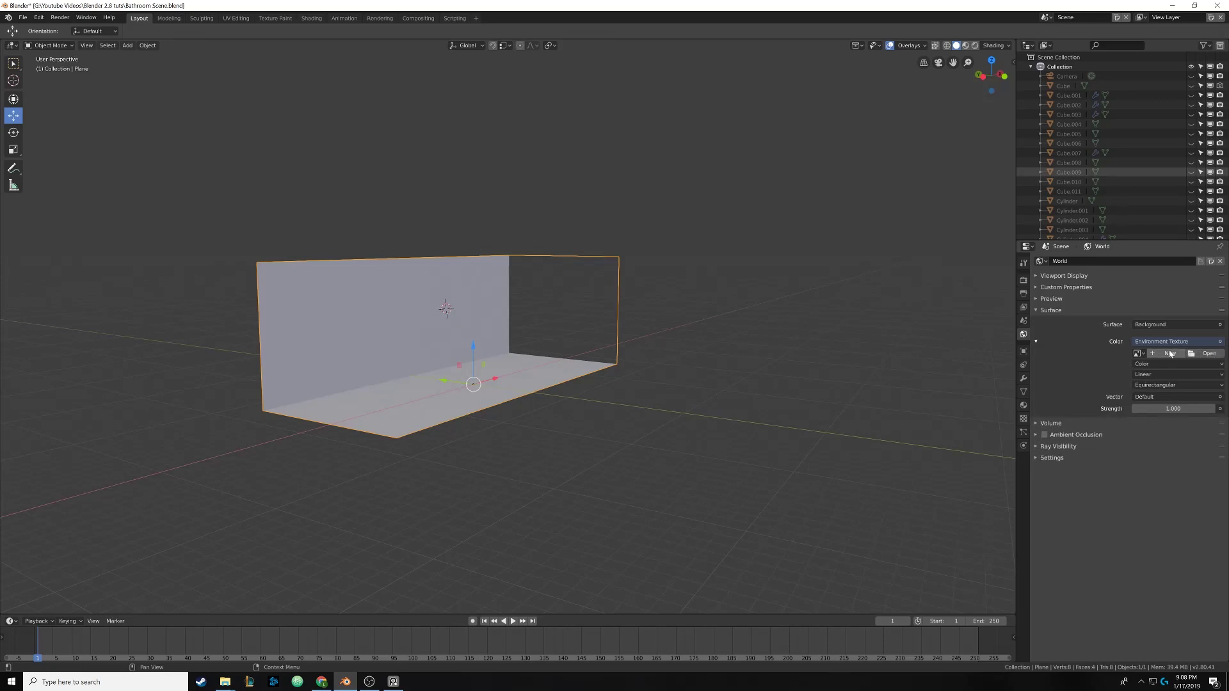
click(1209, 353)
click(1207, 69)
key(ctrl+s)
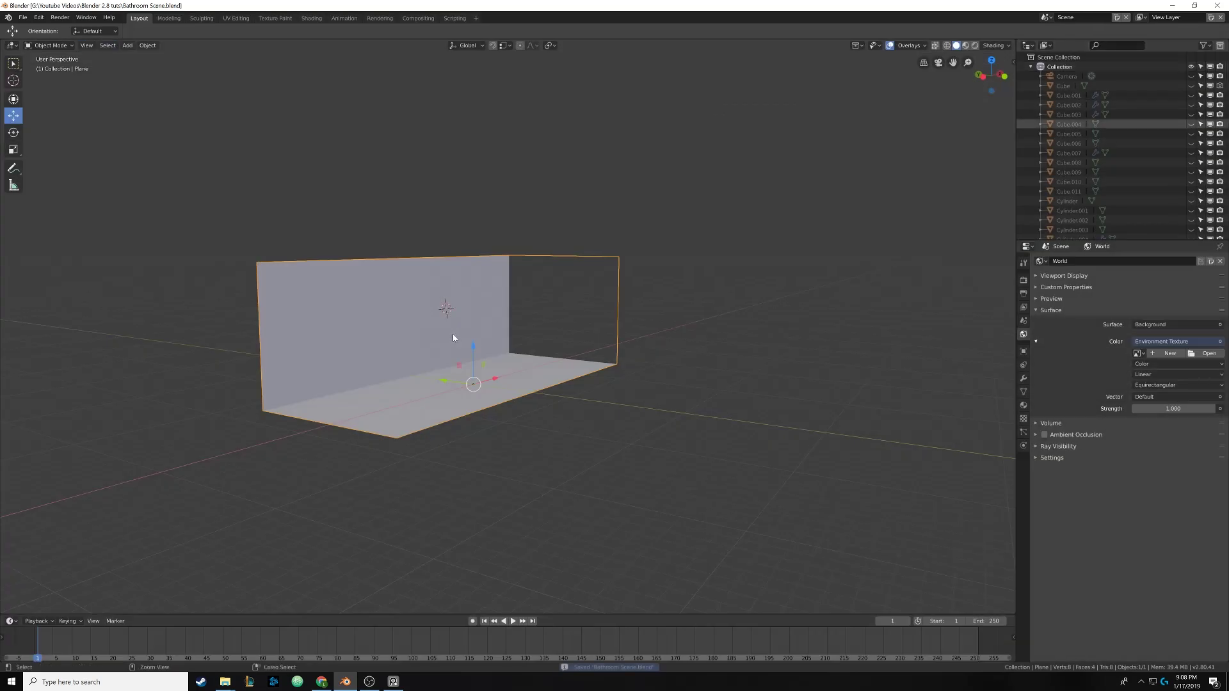
Load spruit_sunrise_8k.hdr from Downloads as the World environment image
click(1209, 353)
click(30, 226)
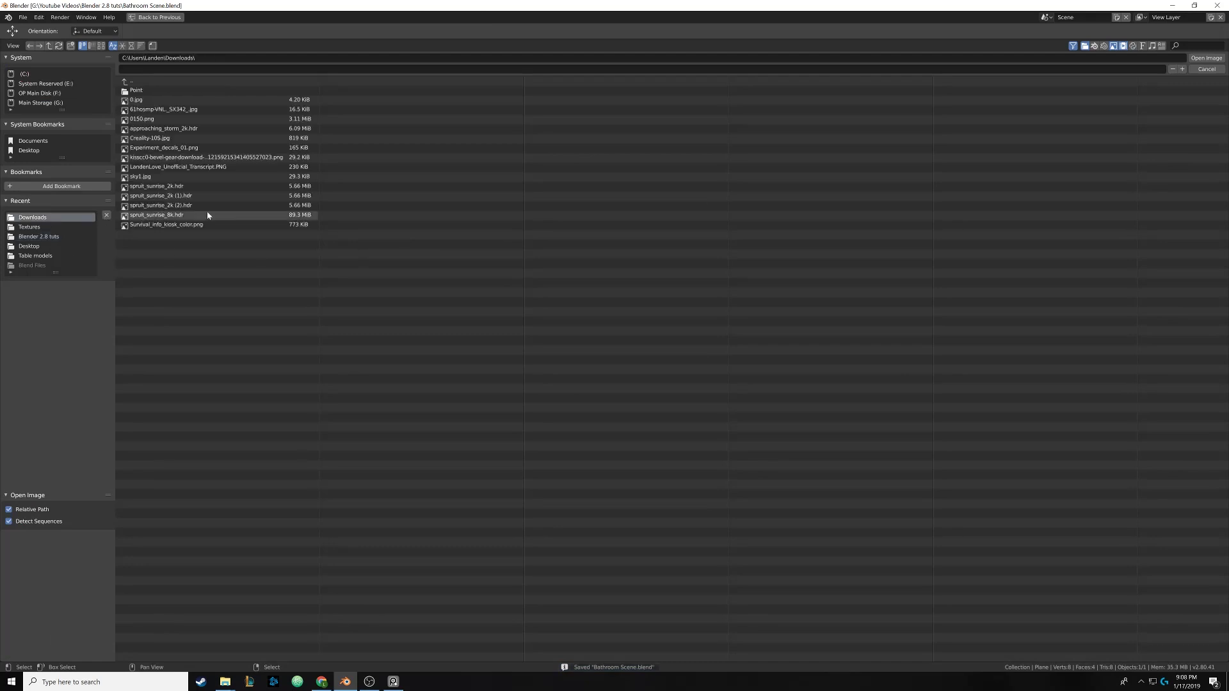
double_click(196, 219)
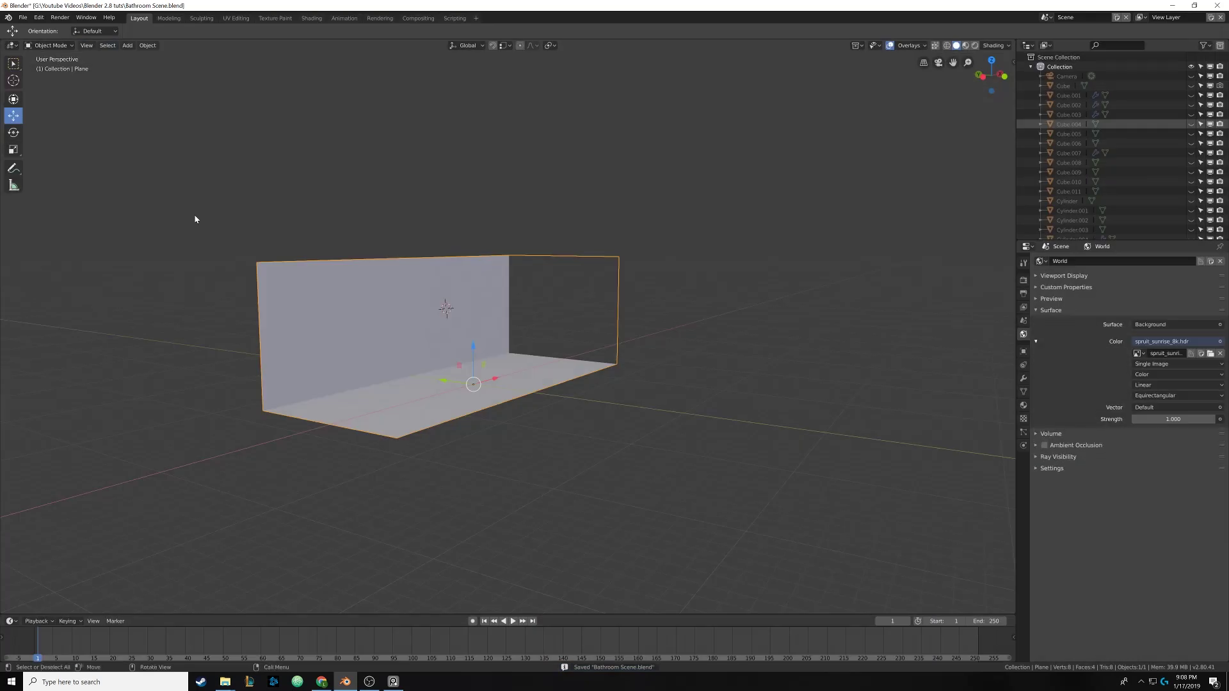
click(975, 45)
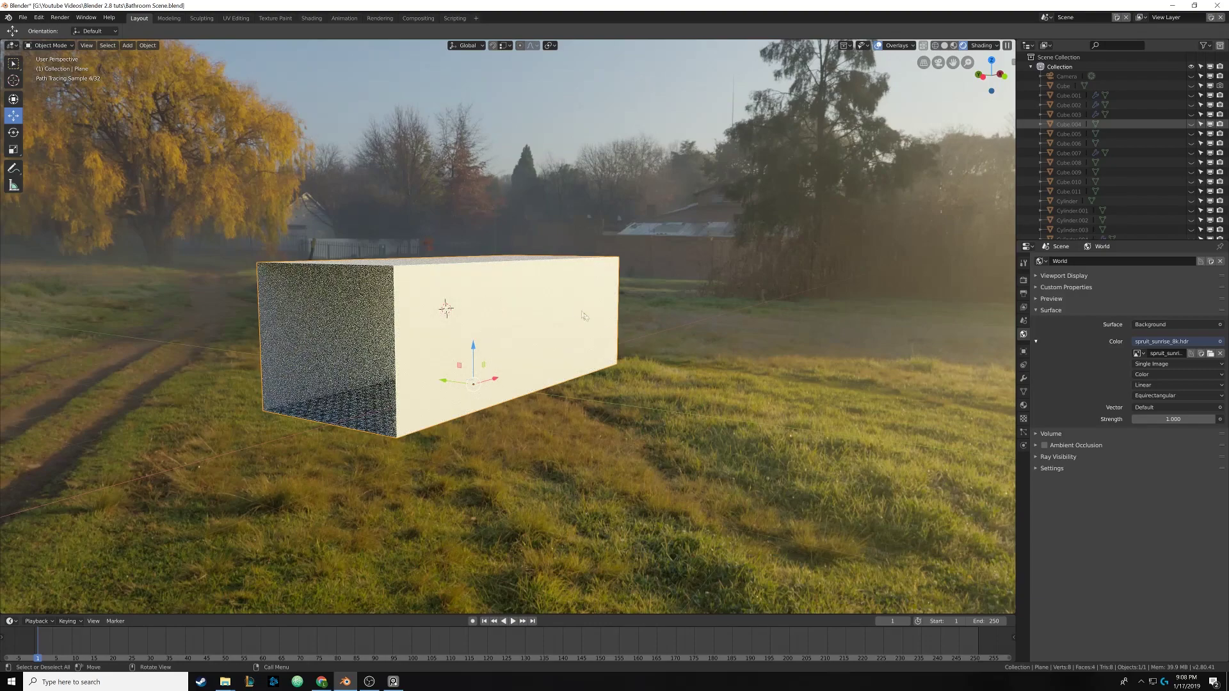
middle_drag(567, 297, 596, 296)
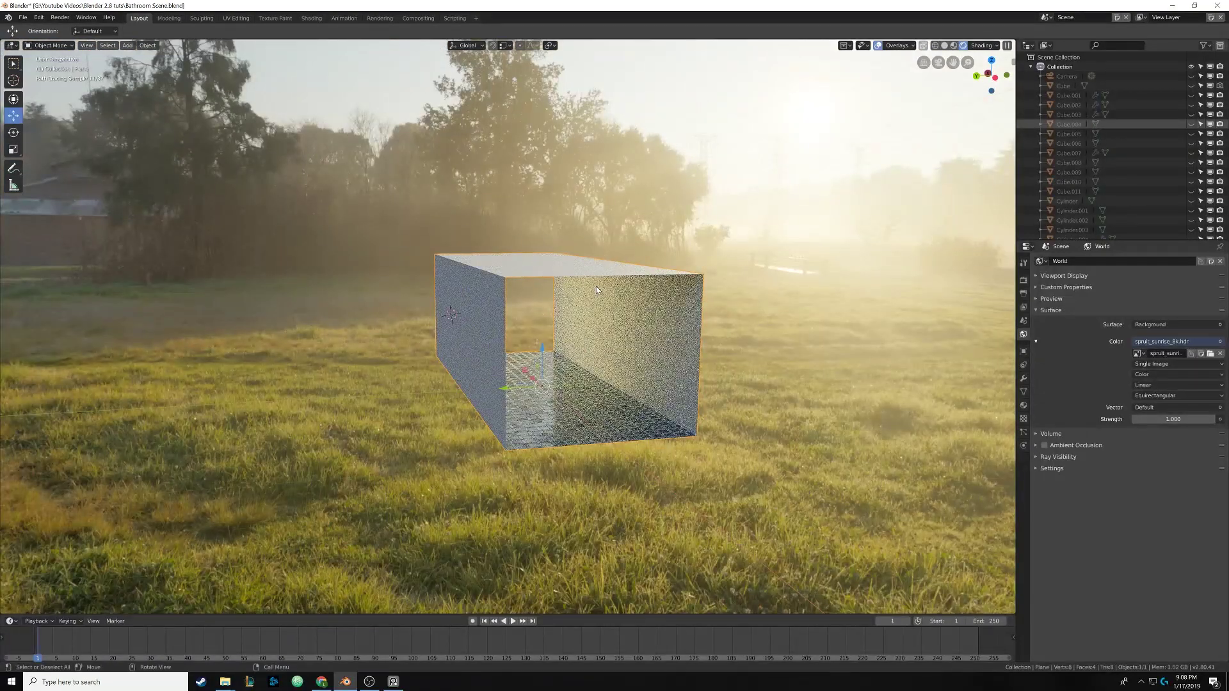
key(KP_0)
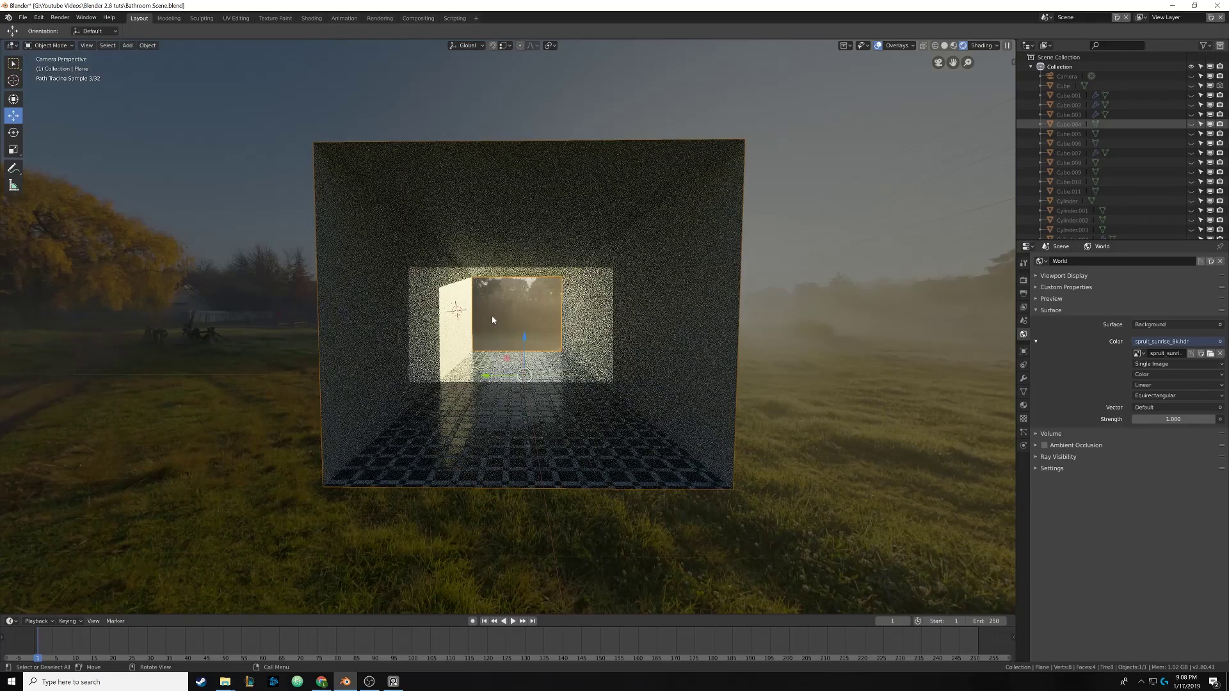
scroll(492, 316, up, 4)
scroll(493, 321, up, 2)
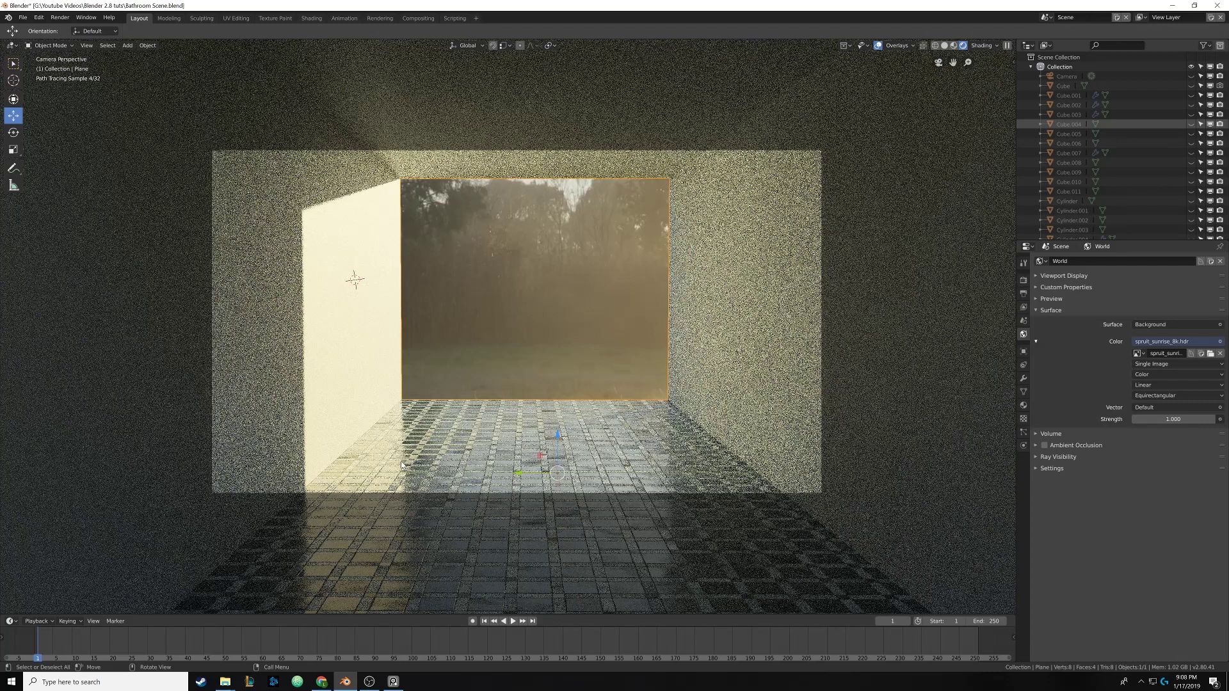
key(z)
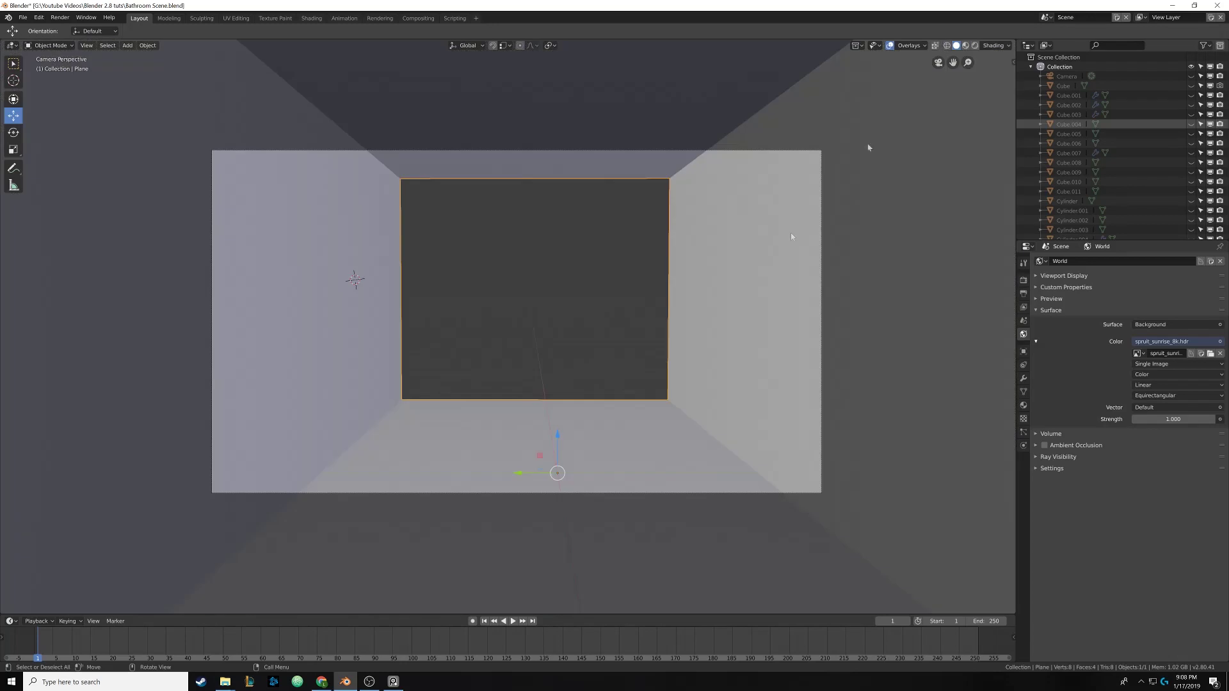
scroll(719, 306, up, 3)
middle_drag(621, 338, 589, 353)
scroll(590, 353, down, 2)
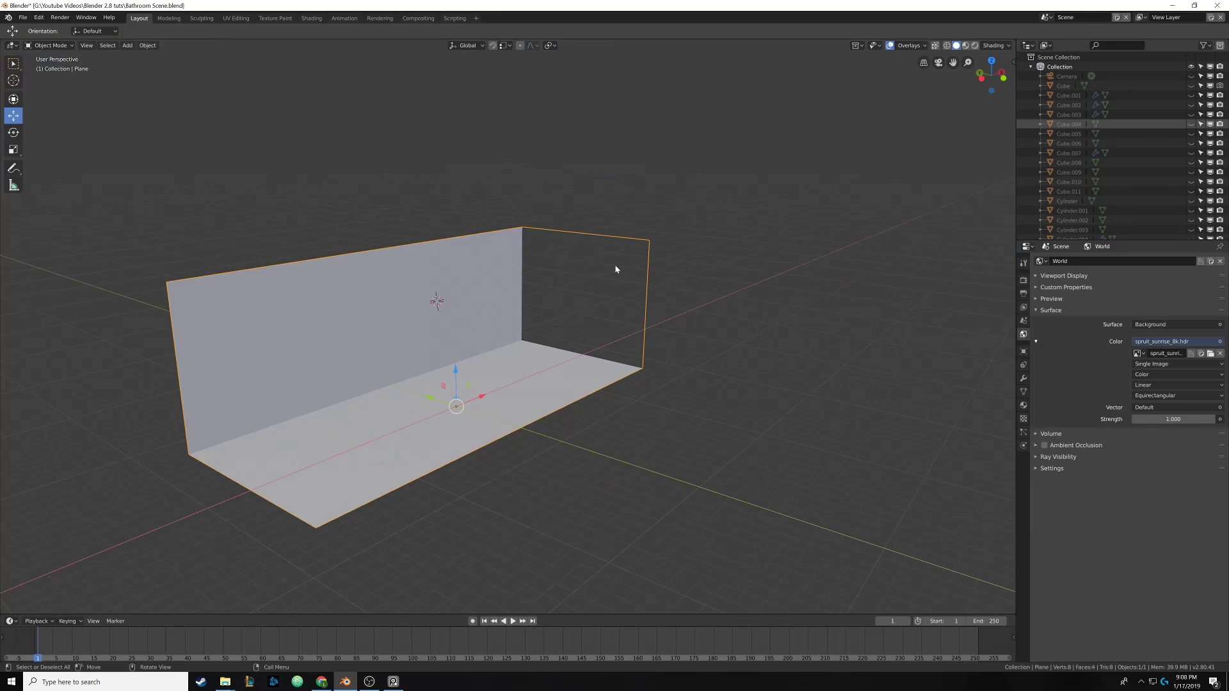
Unhide all bathroom objects, deselect everything, and orbit around the room
key(alt+h)
middle_drag(616, 269, 469, 371)
key(alt+a)
scroll(506, 358, up, 4)
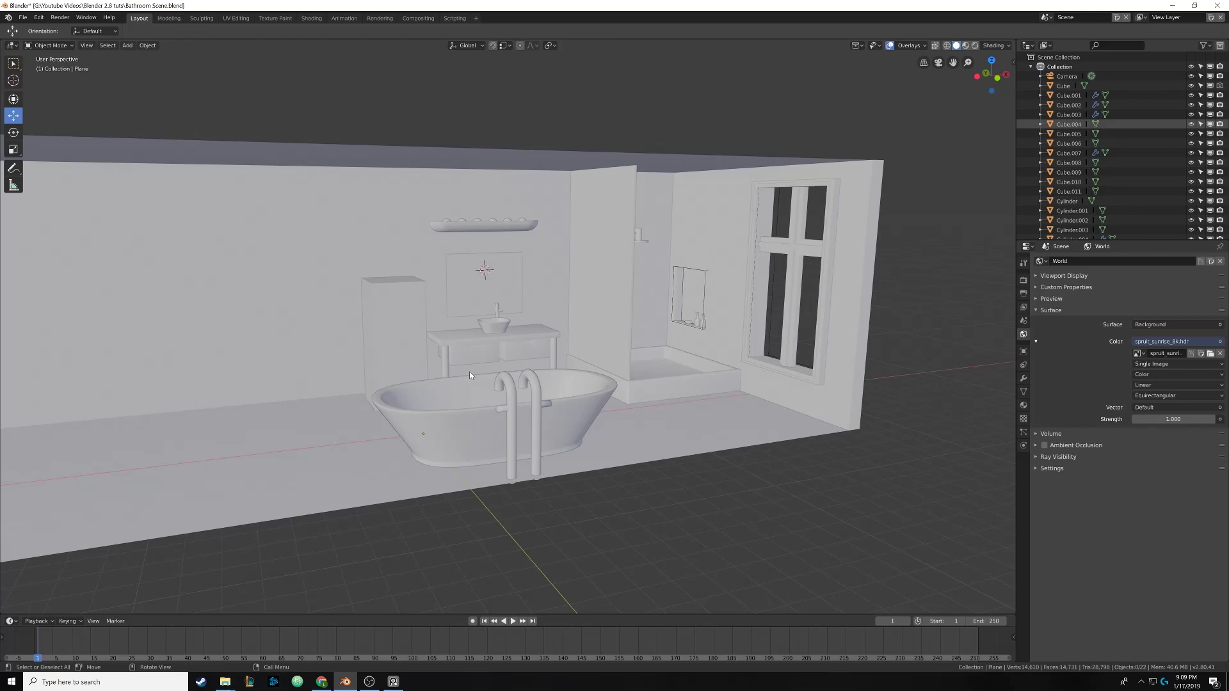
scroll(469, 371, down, 5)
middle_drag(426, 361, 527, 363)
Select the floor-and-walls Plane, hide every other object, and orbit to view it from below
click(656, 295)
key(shift+h)
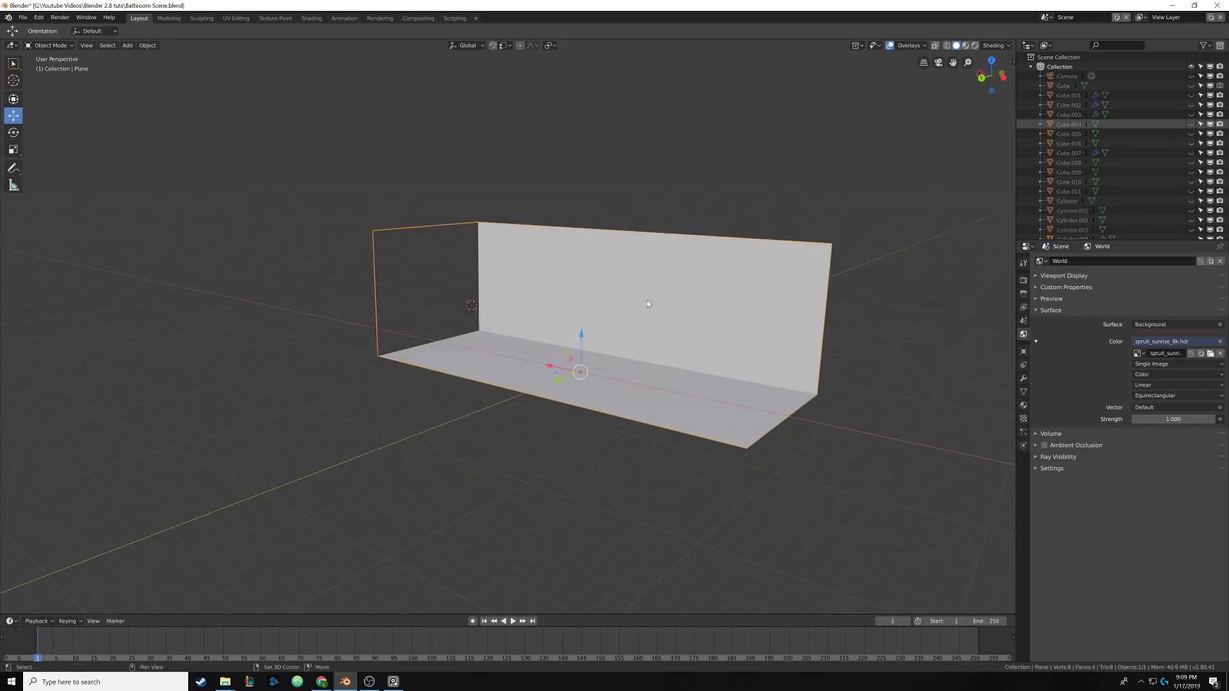
middle_drag(646, 304, 485, 351)
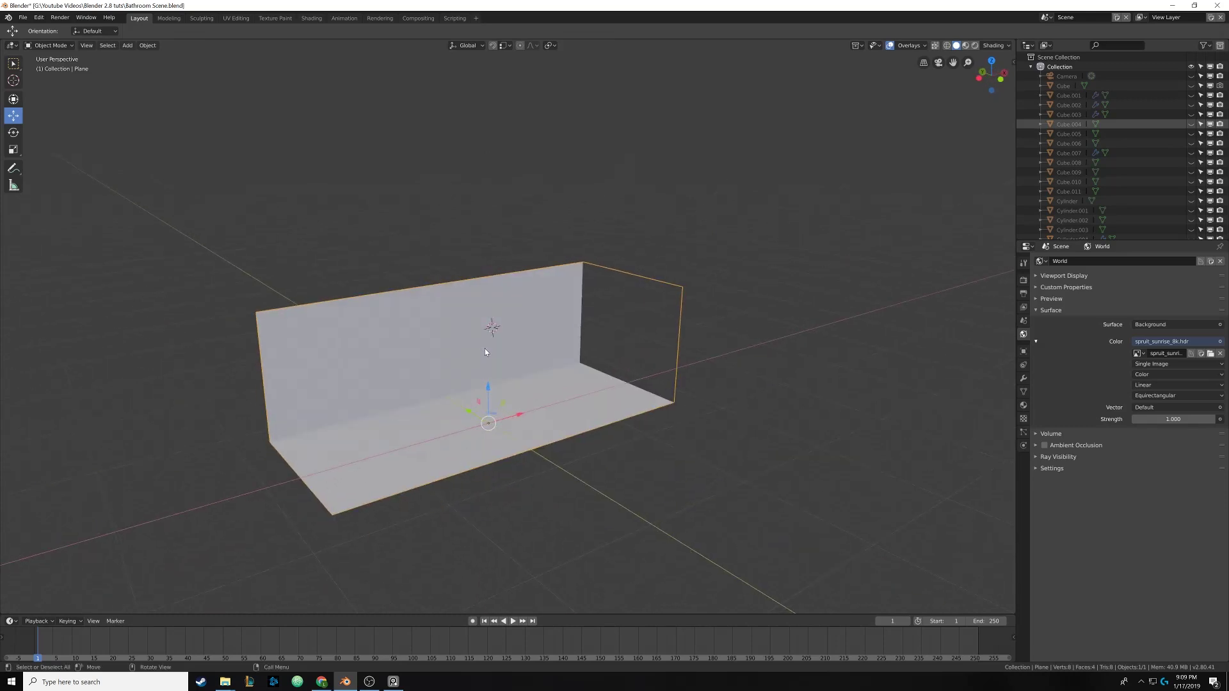
middle_drag(486, 352, 537, 373)
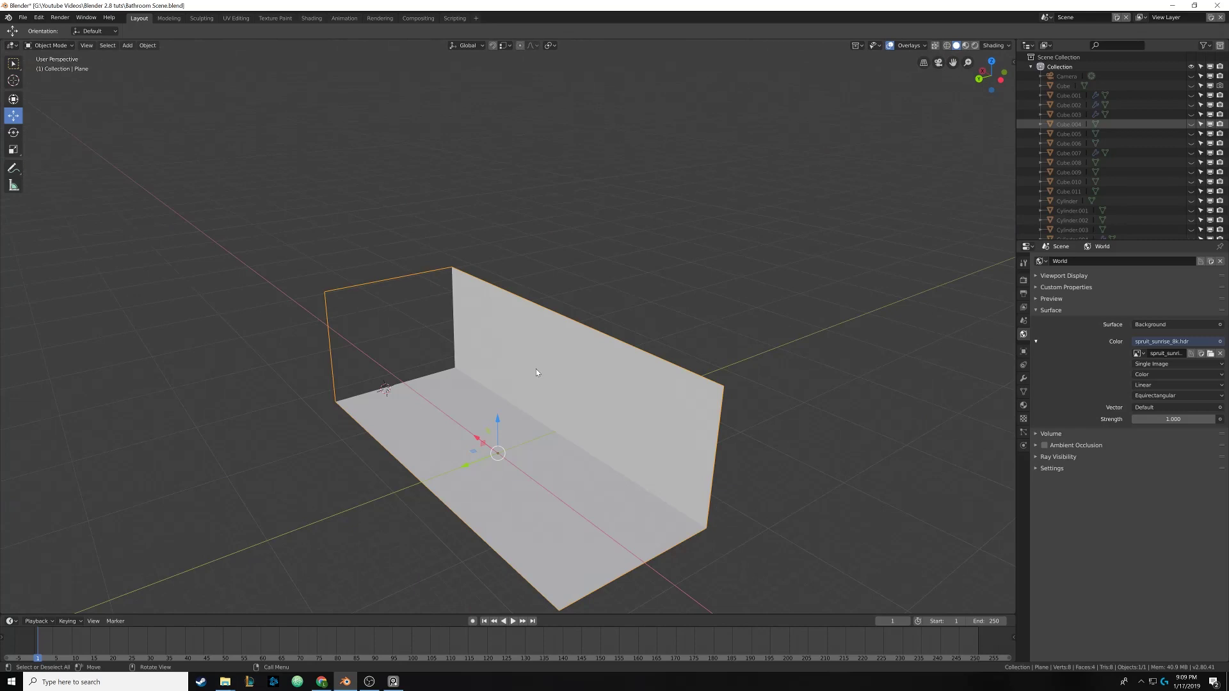
middle_drag(536, 368, 554, 395)
Switch to Rendered shading and orbit around the Plane lit by the 8k sunrise HDRI
click(974, 45)
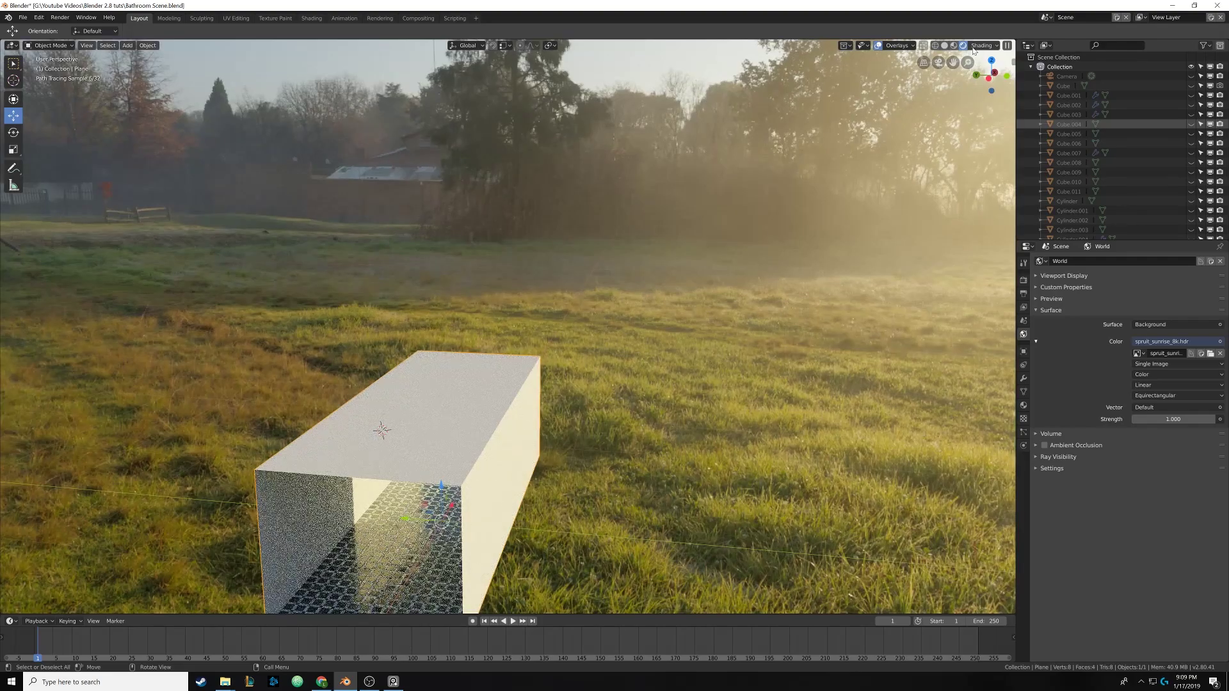
middle_drag(631, 307, 421, 300)
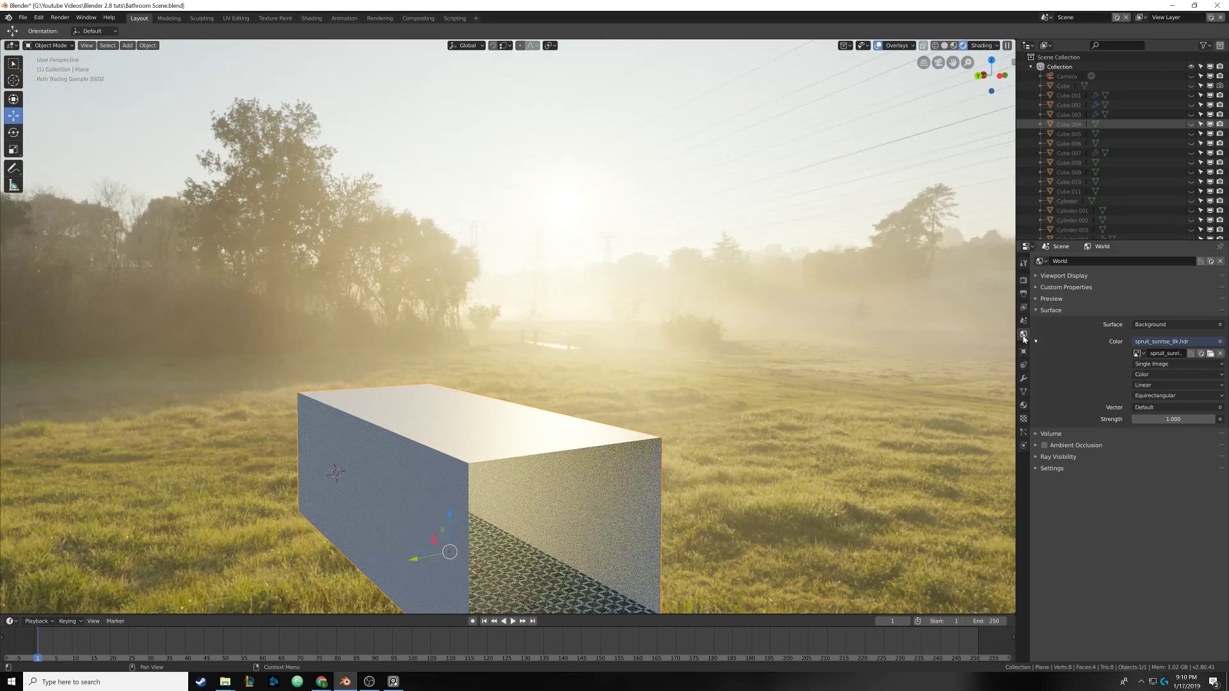
click(1134, 419)
click(1135, 419)
click(1135, 419)
click(1135, 420)
click(1135, 419)
click(1135, 419)
click(1135, 420)
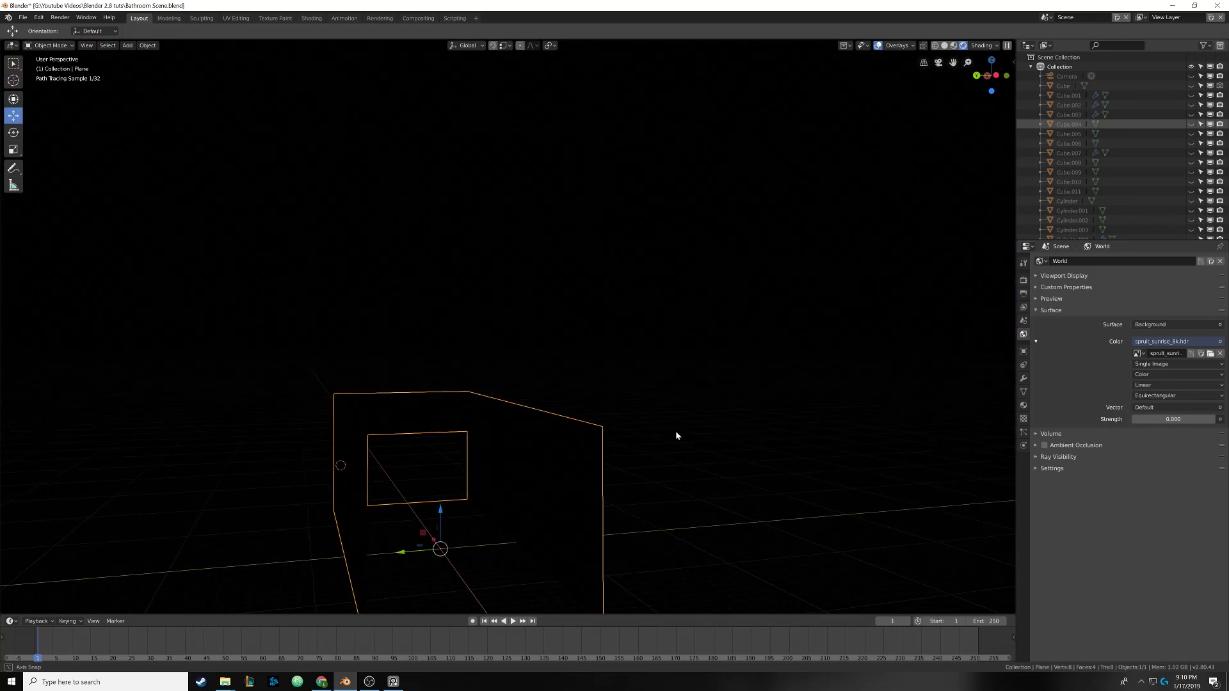
middle_drag(675, 431, 688, 433)
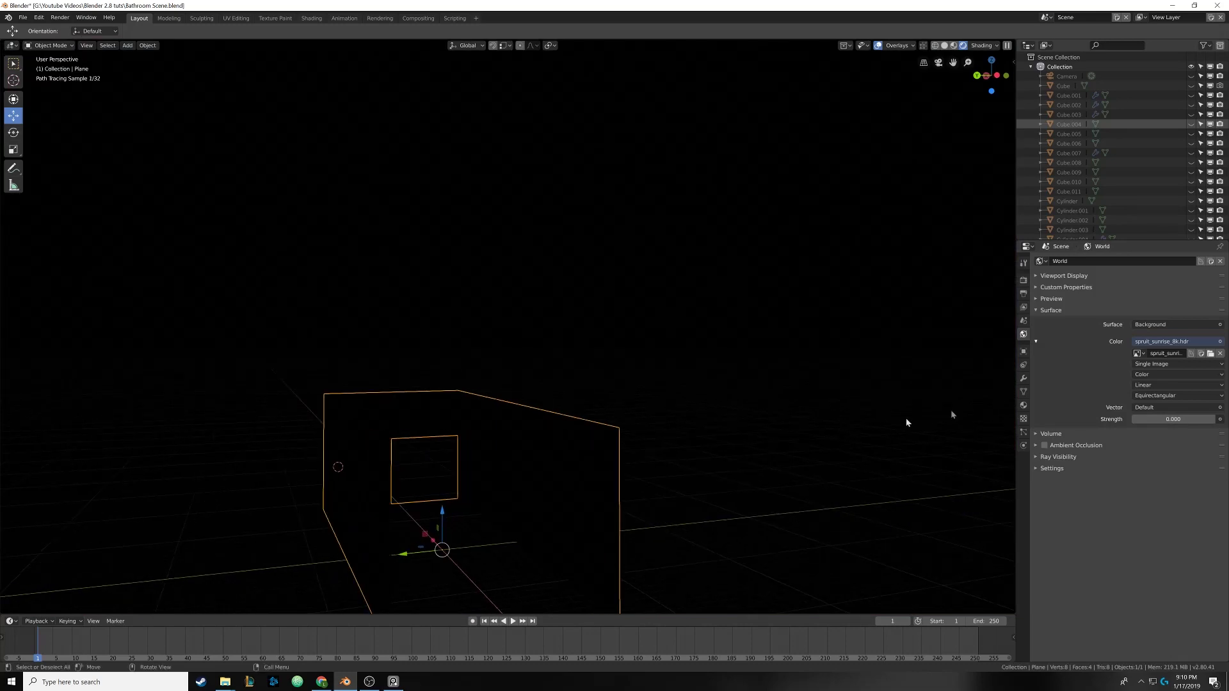
click(1212, 420)
click(1213, 420)
click(1212, 420)
middle_drag(686, 351, 687, 354)
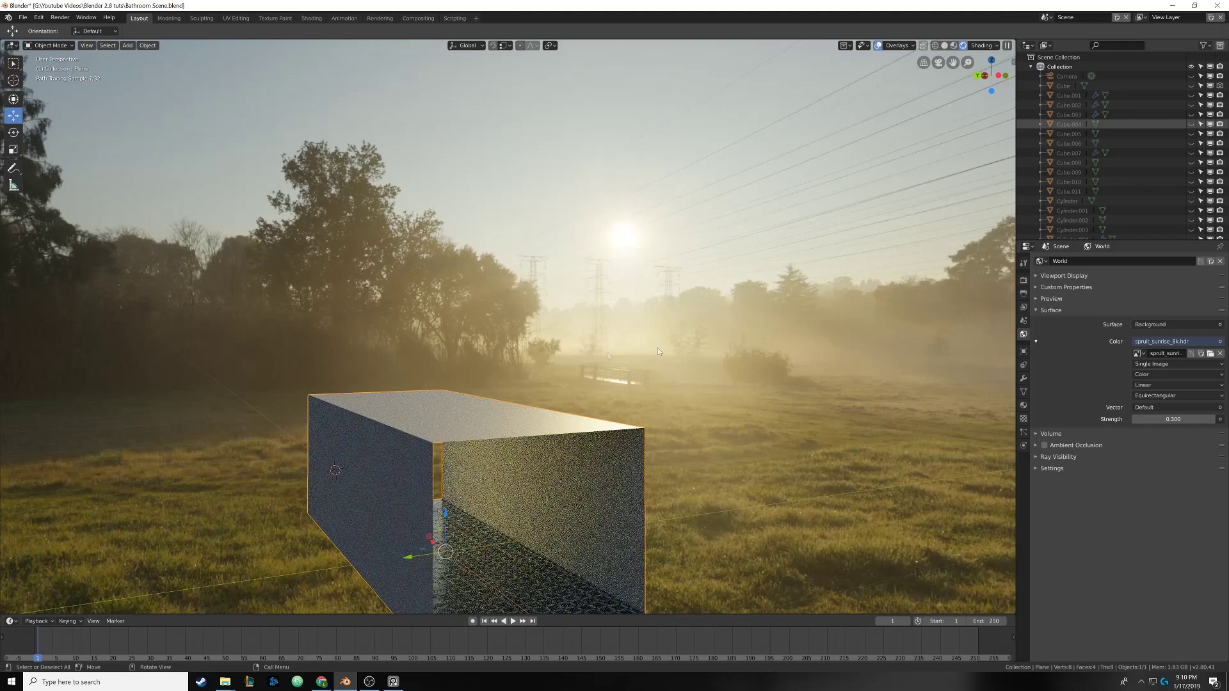
scroll(533, 346, up, 1)
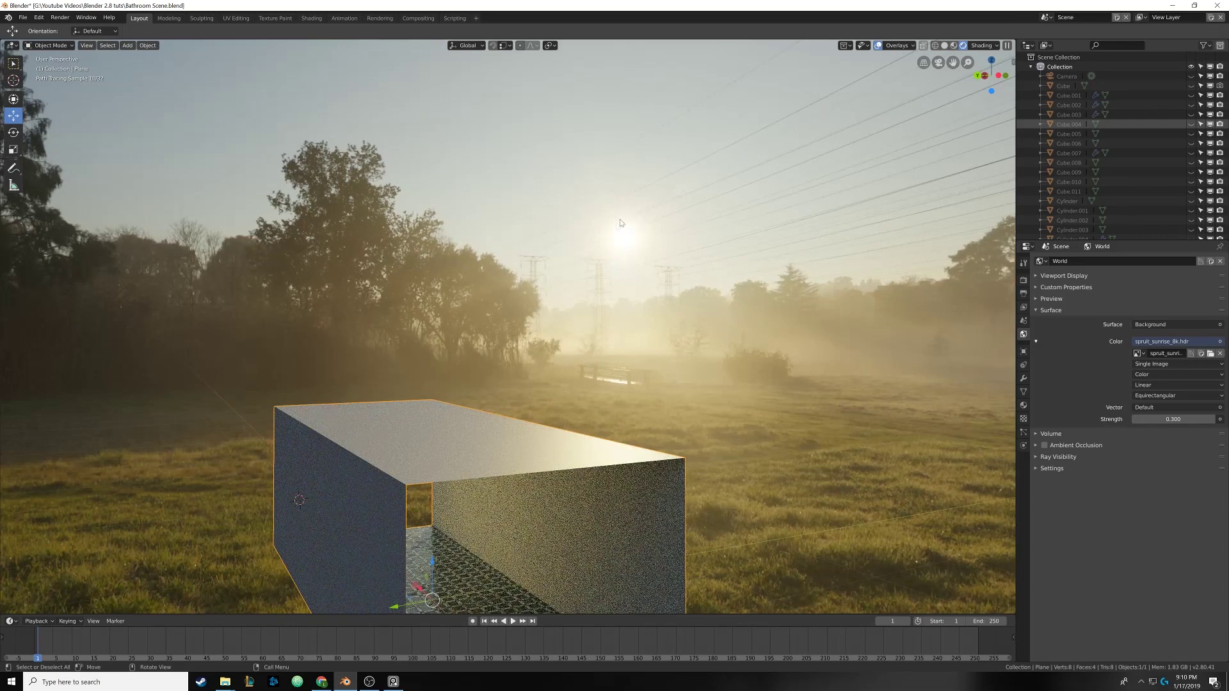
click(1134, 419)
key(s)
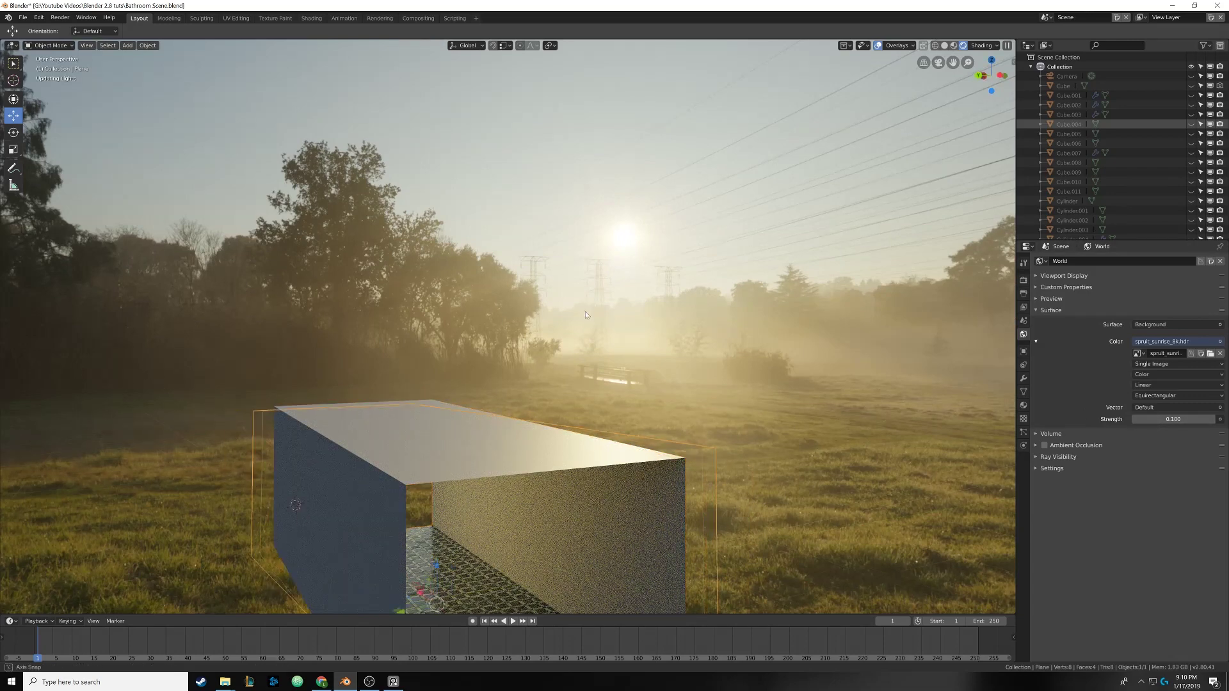
click(594, 313)
middle_drag(594, 313, 519, 357)
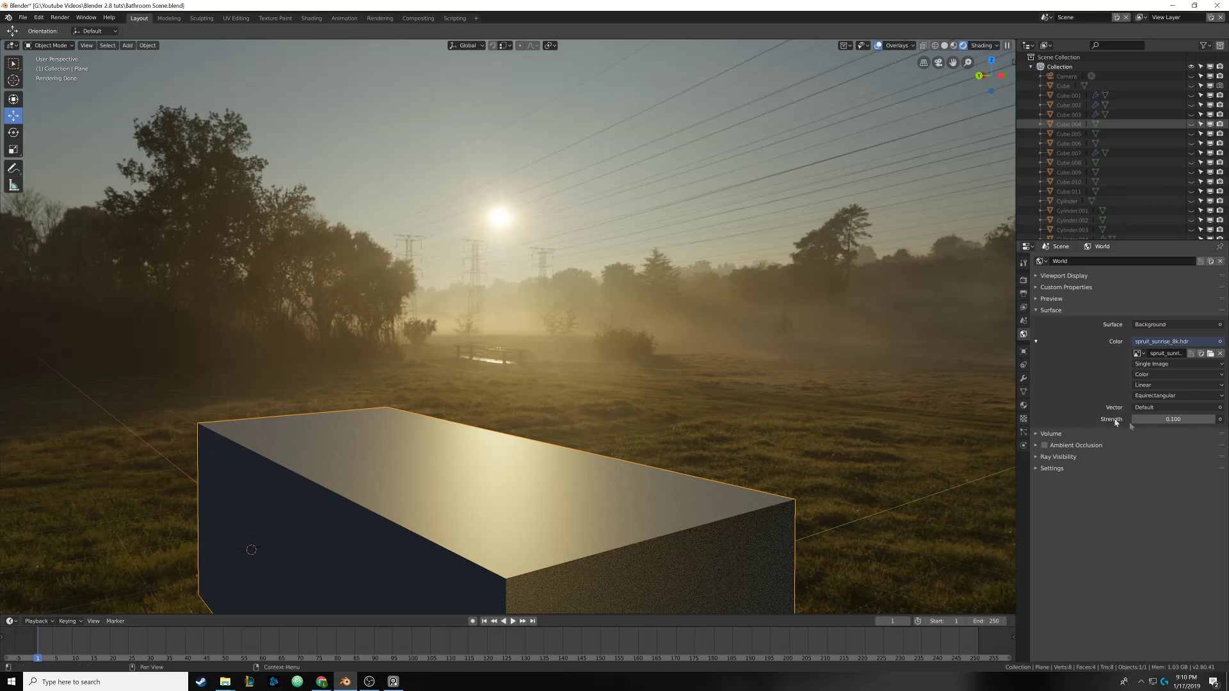
click(1165, 420)
key(BackSpace)
key(BackSpace)
key(BackSpace)
text(1)
key(Return)
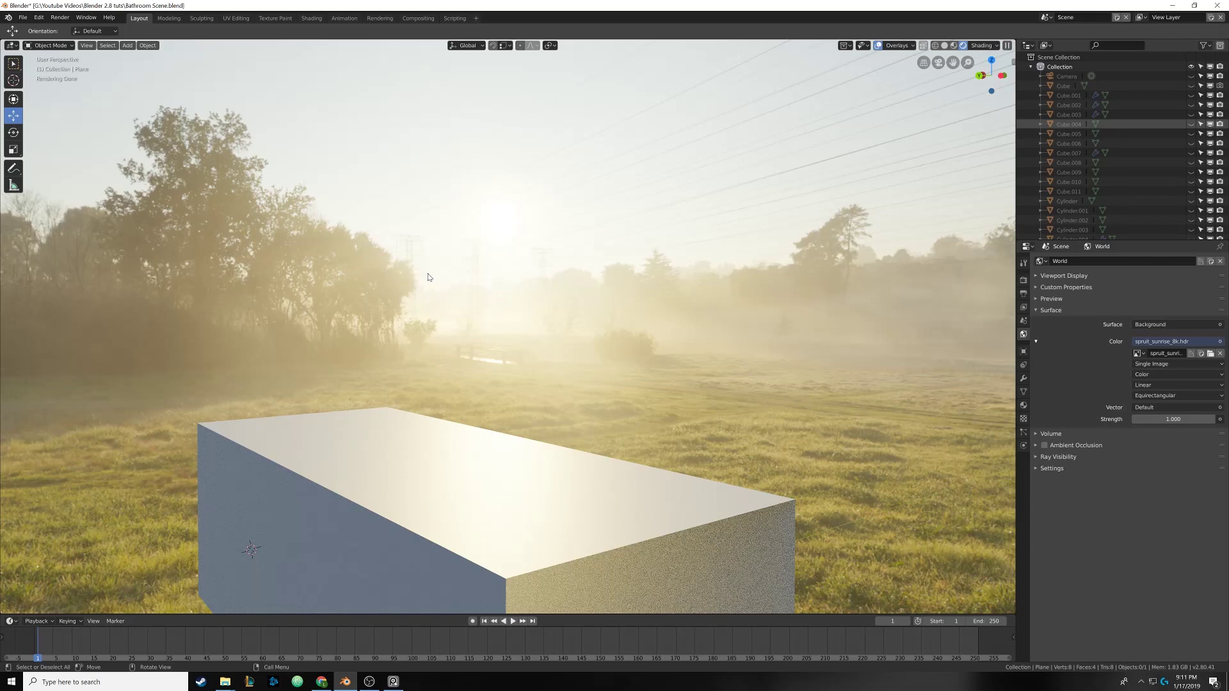
Orbit the rendered view until the yellow tree sits near the centre
mouse_move(428, 276)
middle_down()
mouse_move(407, 348)
mouse_move(203, 349)
mouse_move(354, 354)
mouse_move(237, 349)
middle_up()
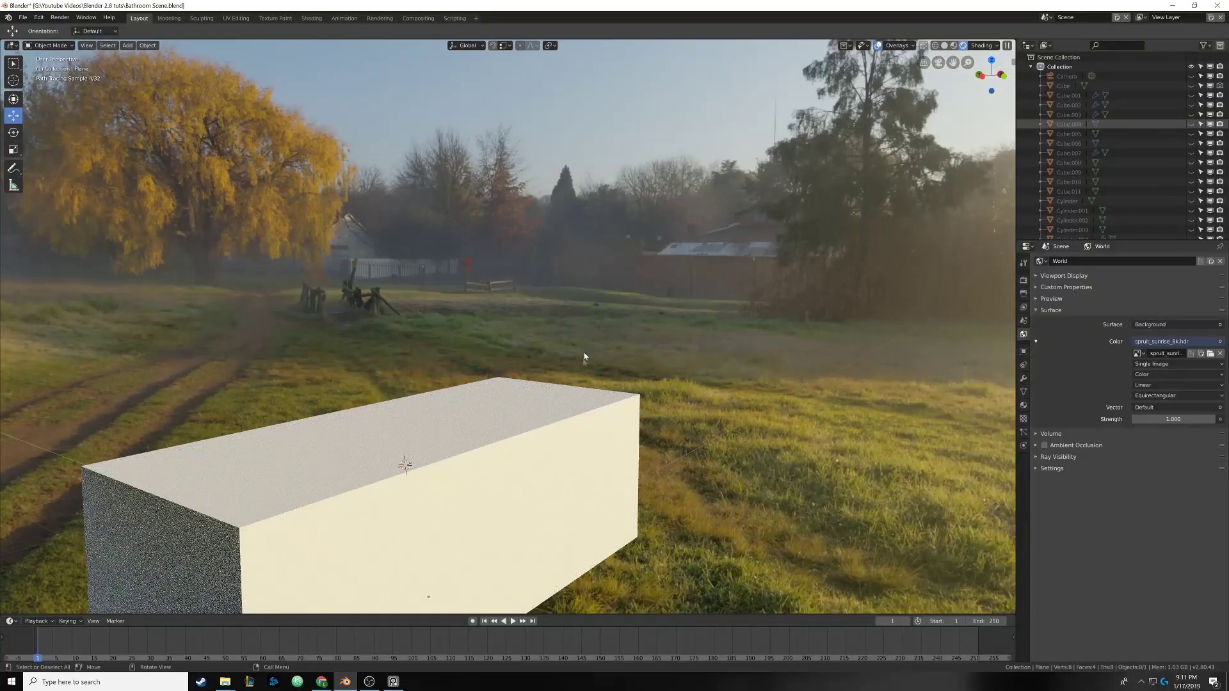
mouse_move(582, 359)
middle_down()
mouse_move(546, 351)
mouse_move(569, 356)
middle_up()
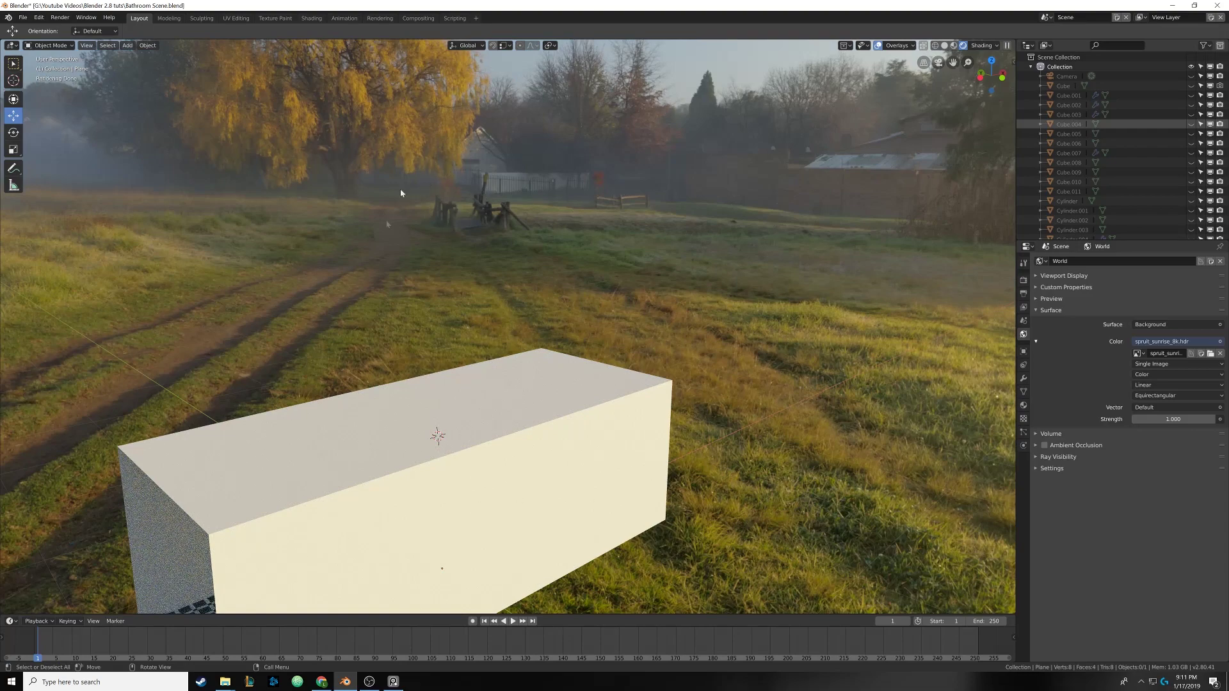
middle_drag(601, 314, 553, 319)
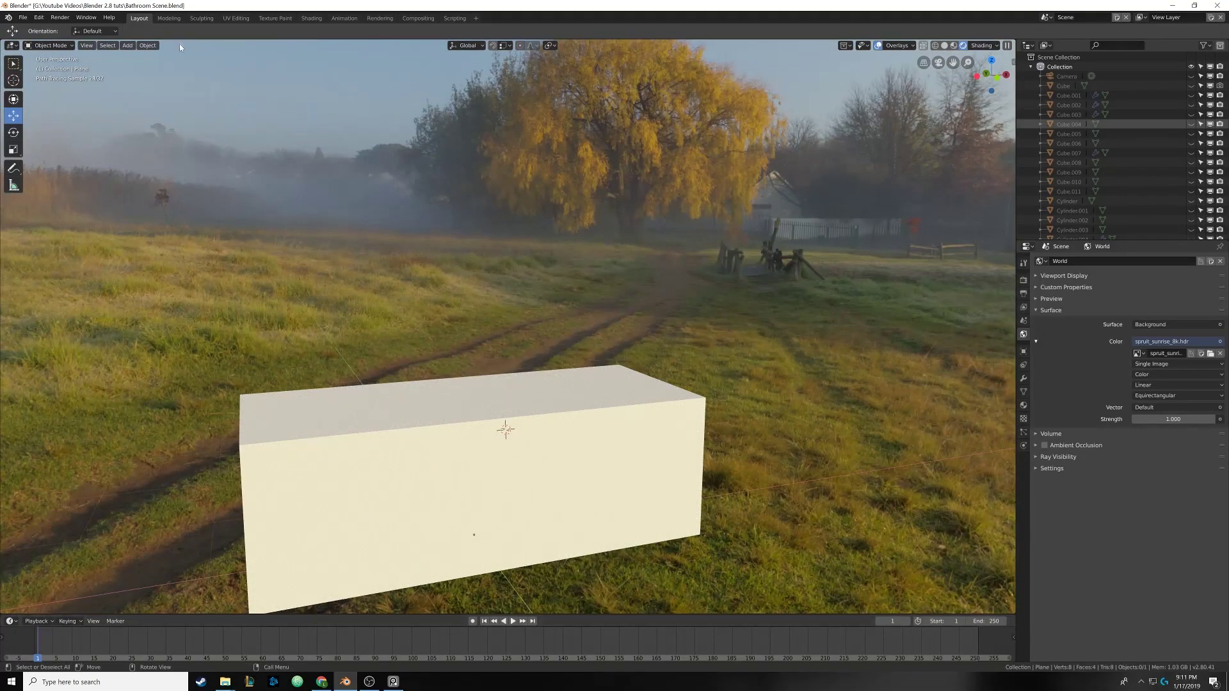
Switch to the Shading workspace and back to Layout, then drag the timeline much taller
click(310, 19)
click(138, 18)
drag(239, 614, 240, 486)
Change the timeline into a Shader Editor showing Tile Floor's nodes, and browse the material list
click(11, 492)
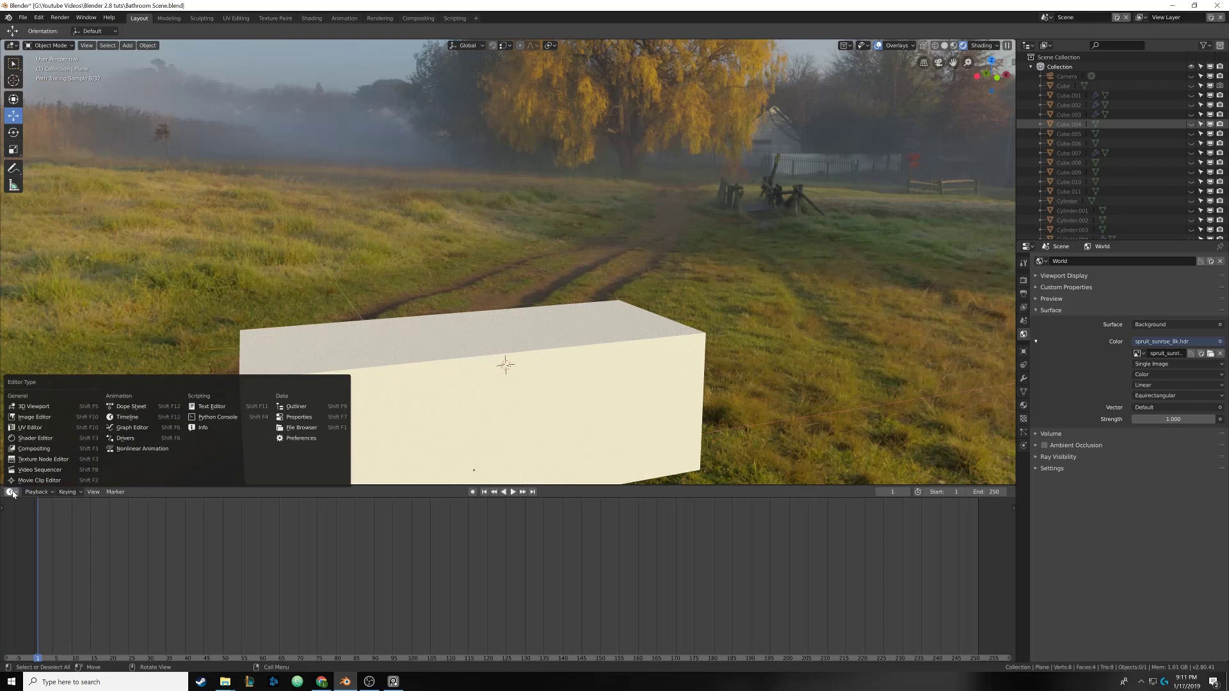
click(62, 440)
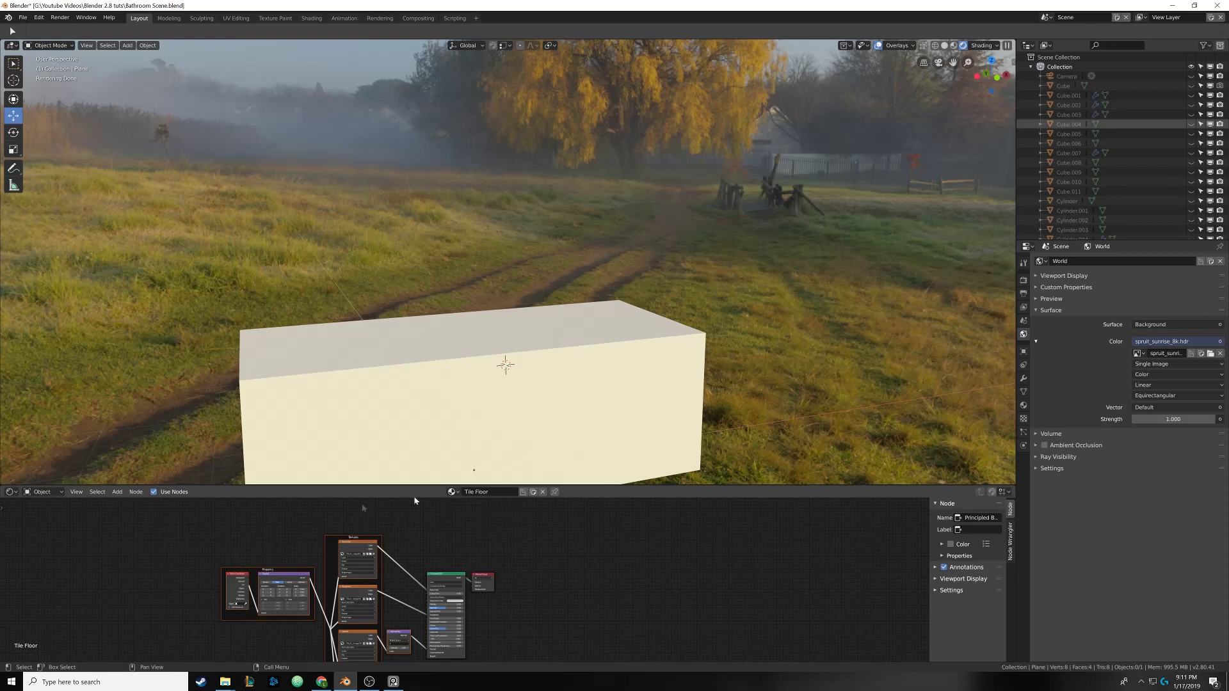
click(452, 492)
Set the shader type to World, frame all nodes, and nudge the HDRI image node left
click(42, 492)
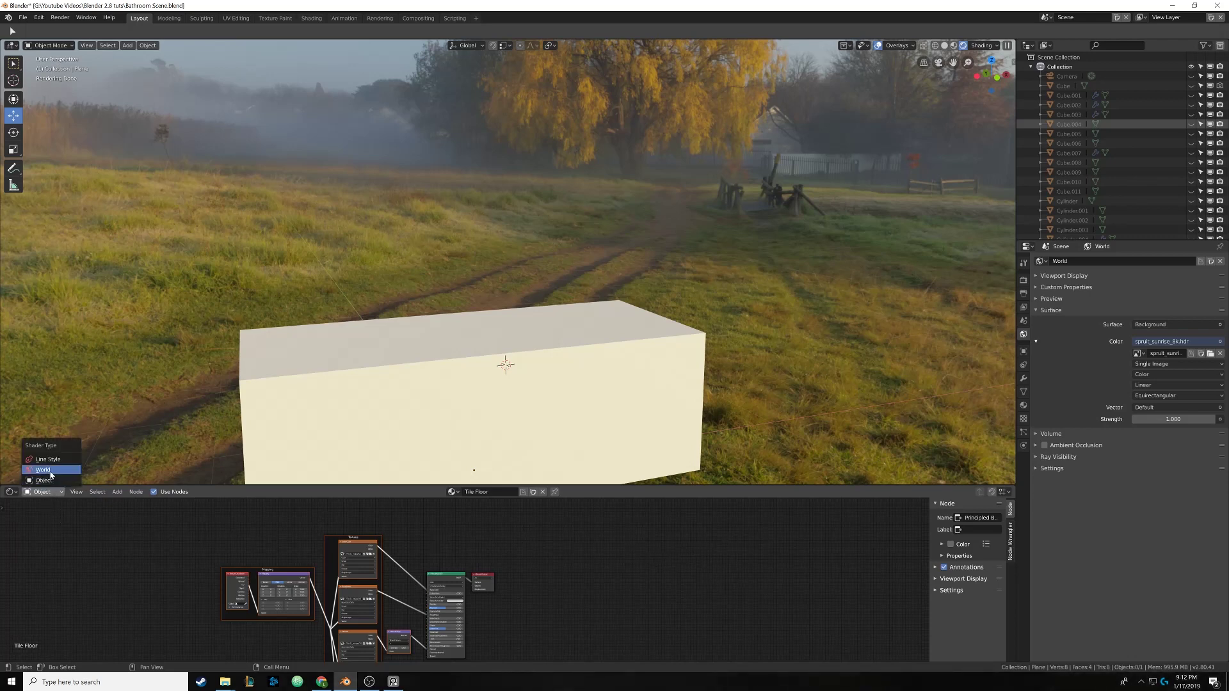
click(48, 471)
key(Home)
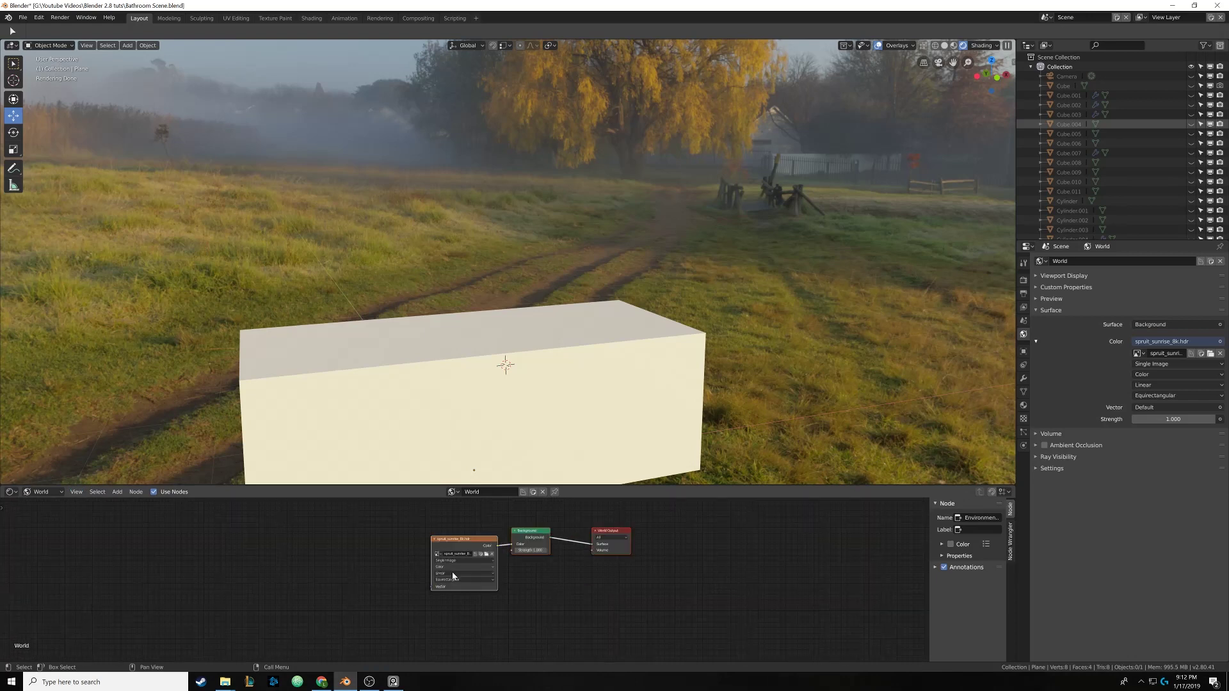
drag(404, 571, 395, 570)
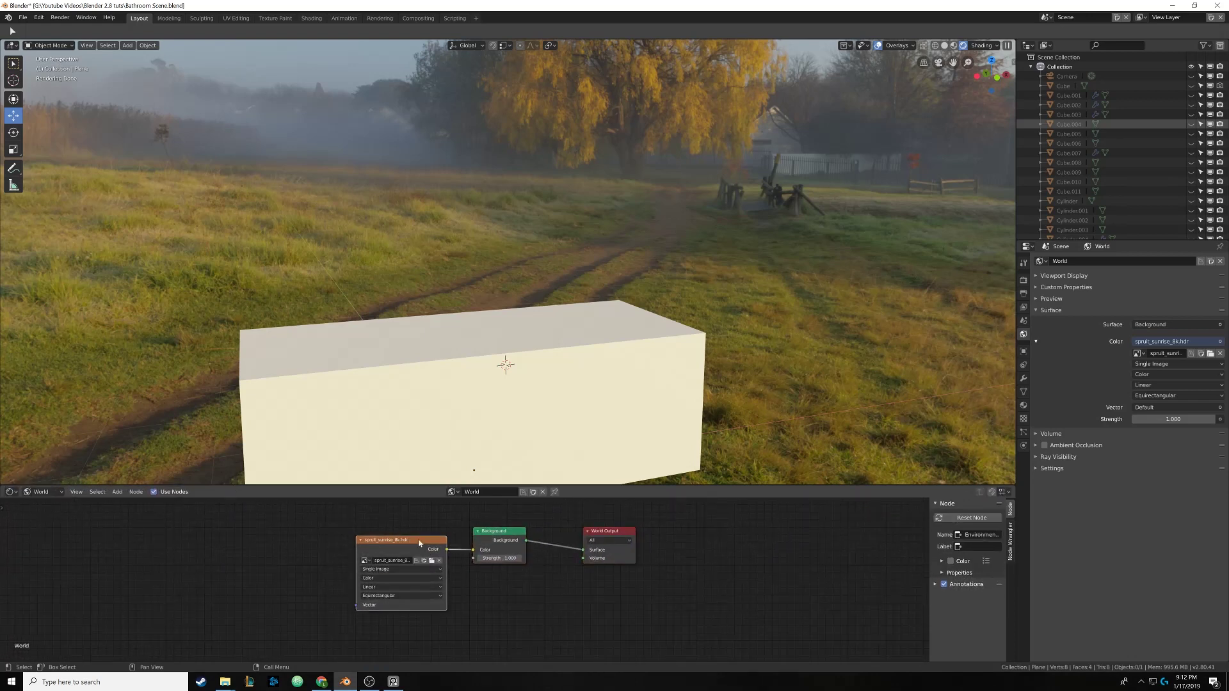
Check the Tile Floor material nodes, then return to the World node tree
click(11, 491)
click(52, 492)
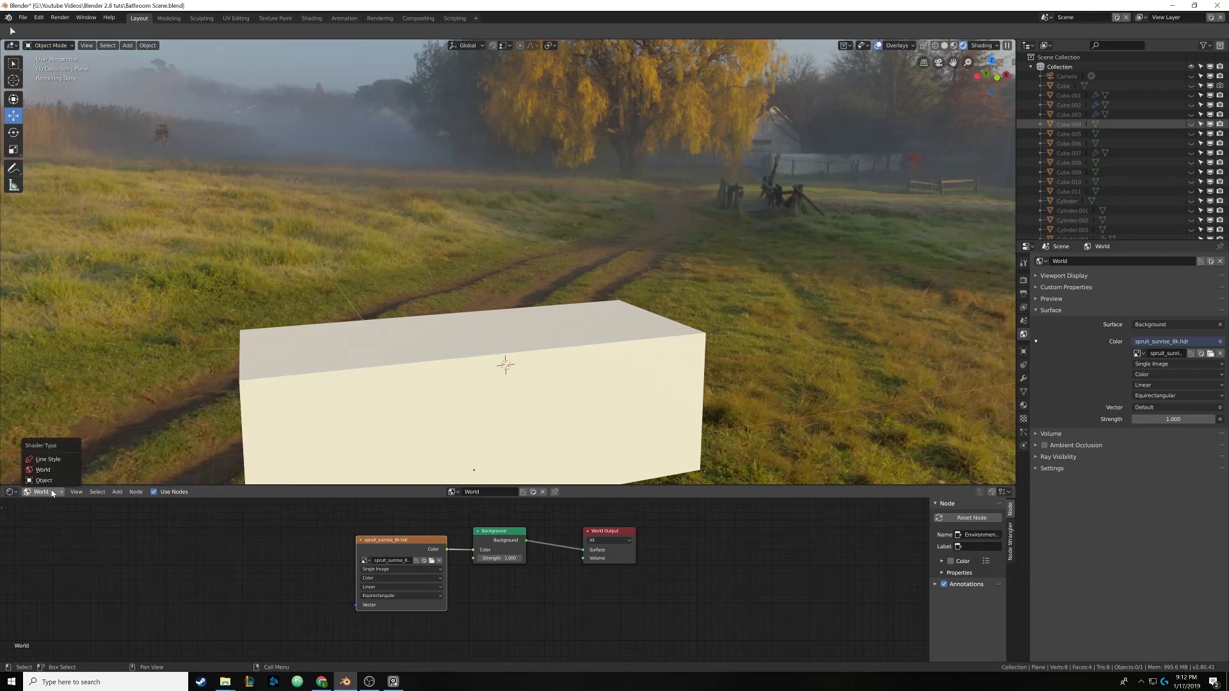
click(44, 480)
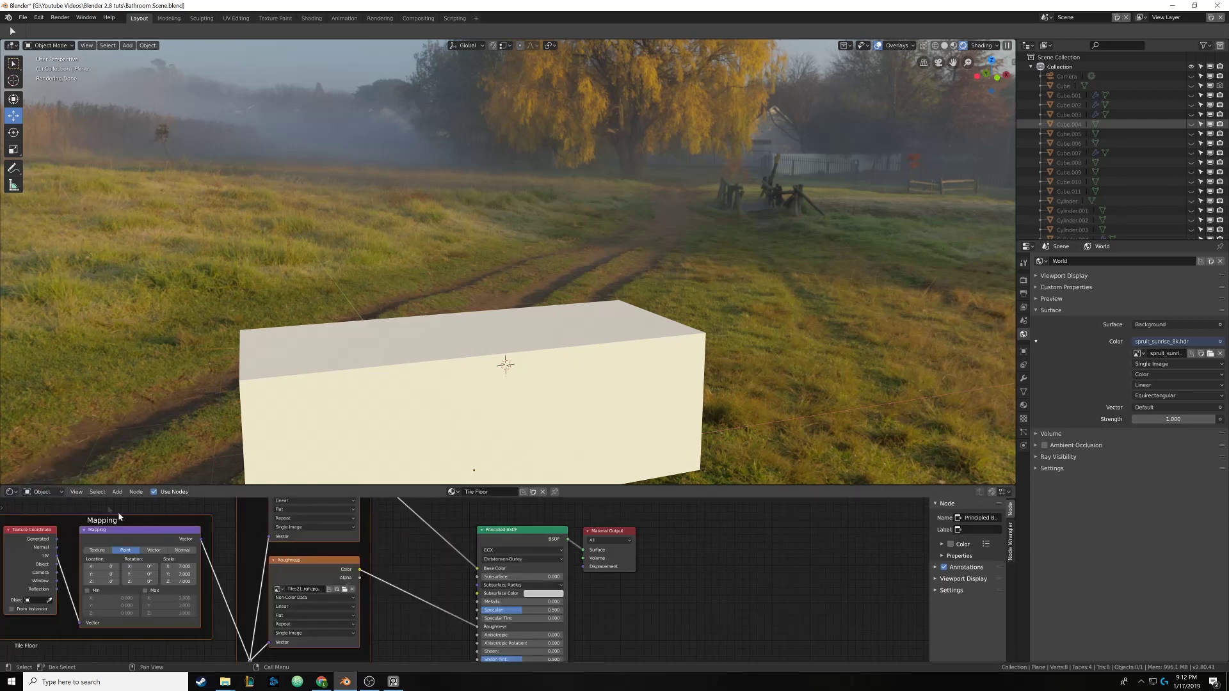
click(42, 493)
click(44, 473)
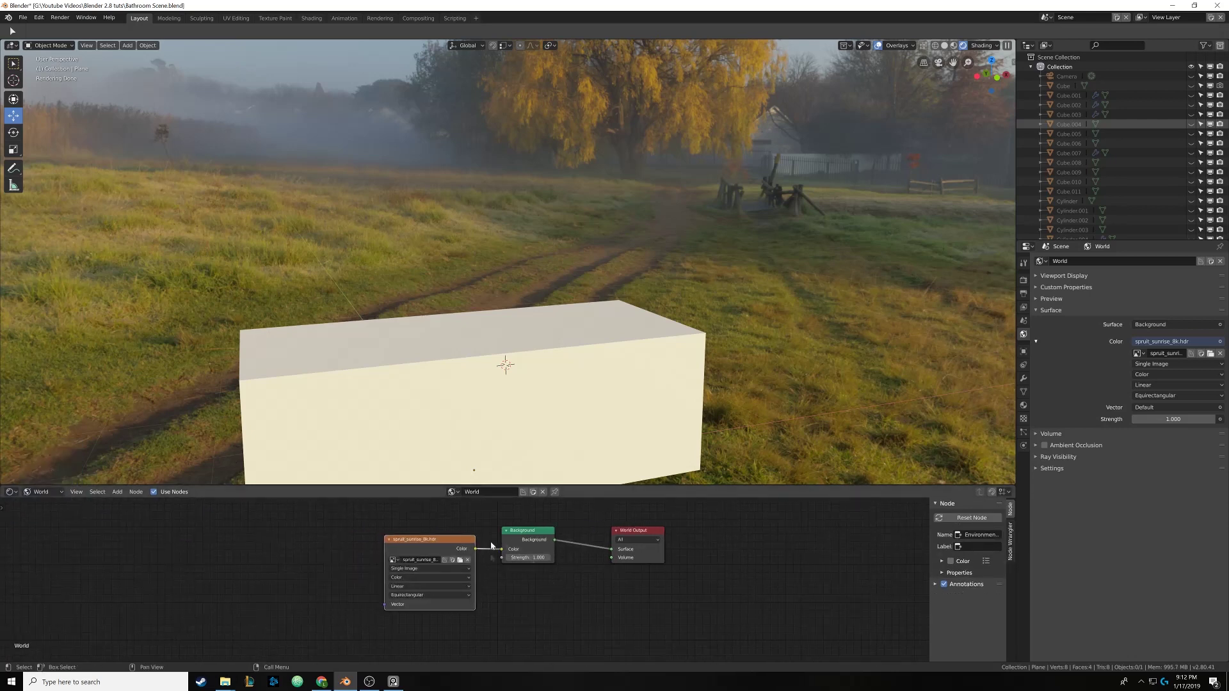
Pan the World nodes right to free space and bring up the node menus
middle_drag(250, 568, 338, 571)
right_click(337, 571)
key(Escape)
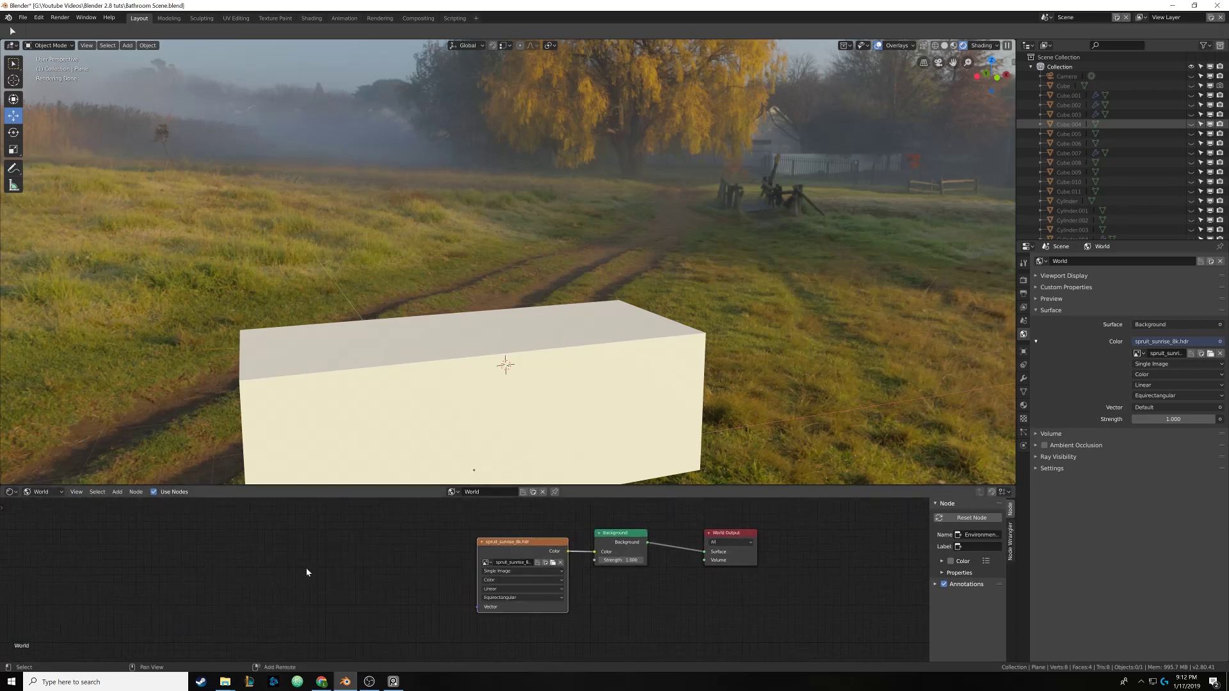
key(shift+s)
click(306, 571)
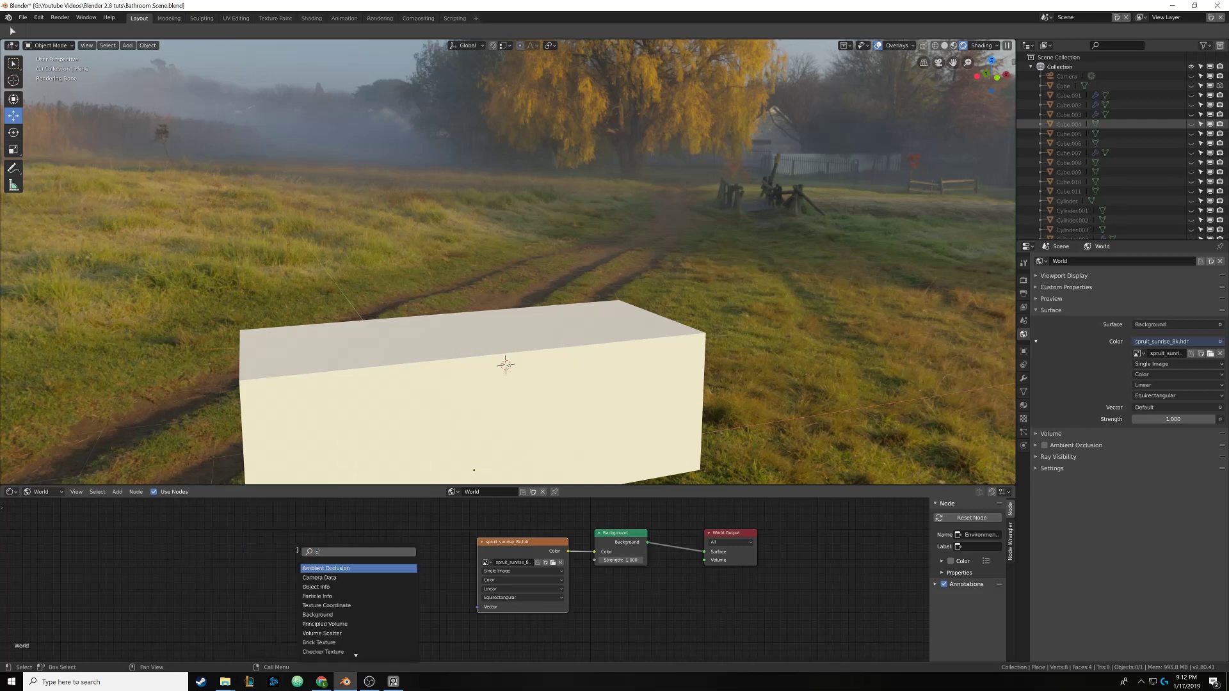
text(mapping)
key(Return)
click(326, 547)
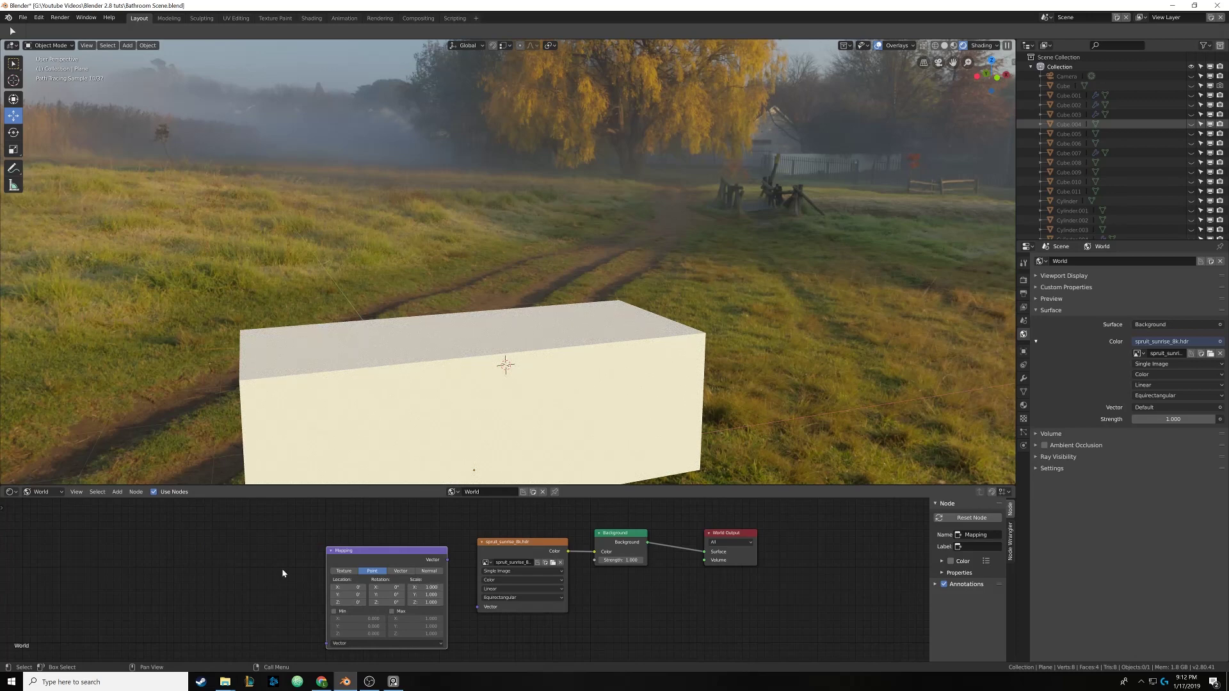
click(43, 492)
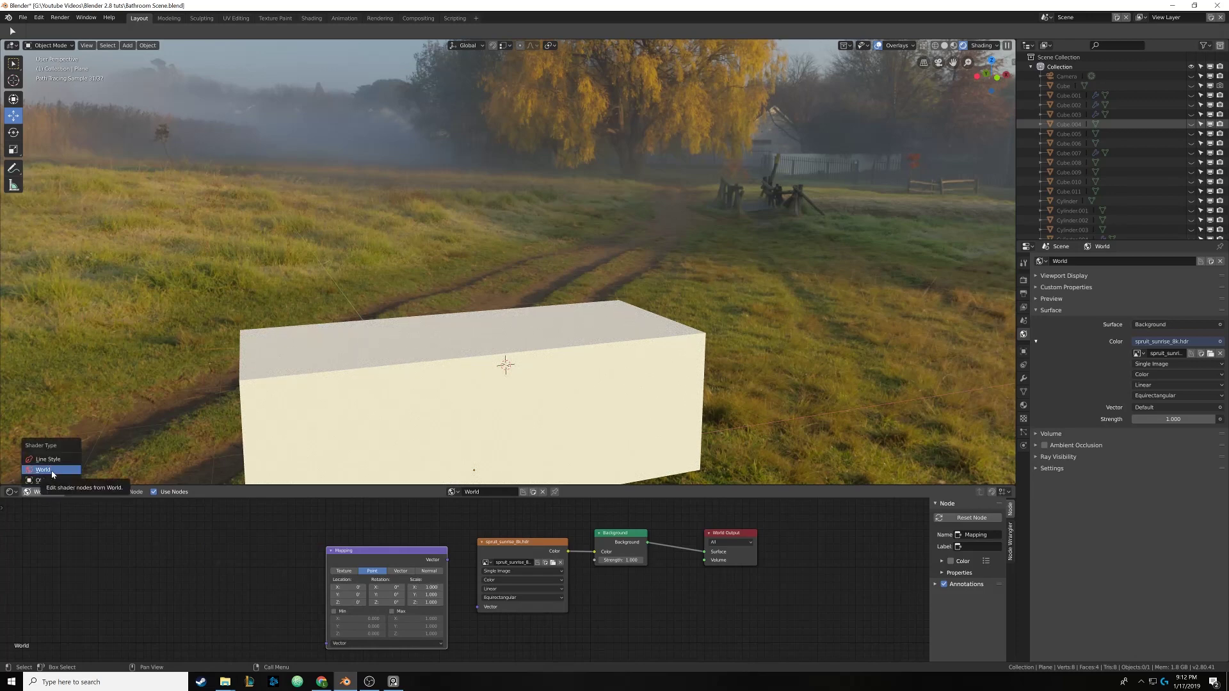
click(48, 481)
scroll(512, 579, down, 5)
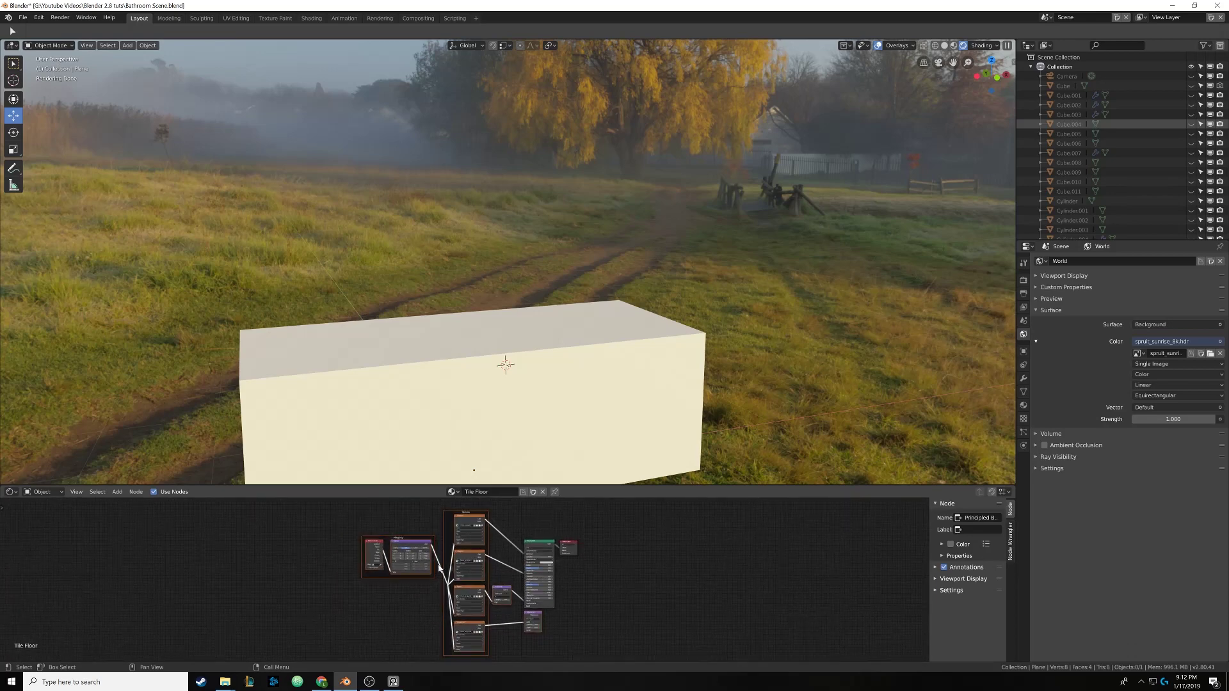
scroll(428, 608, up, 4)
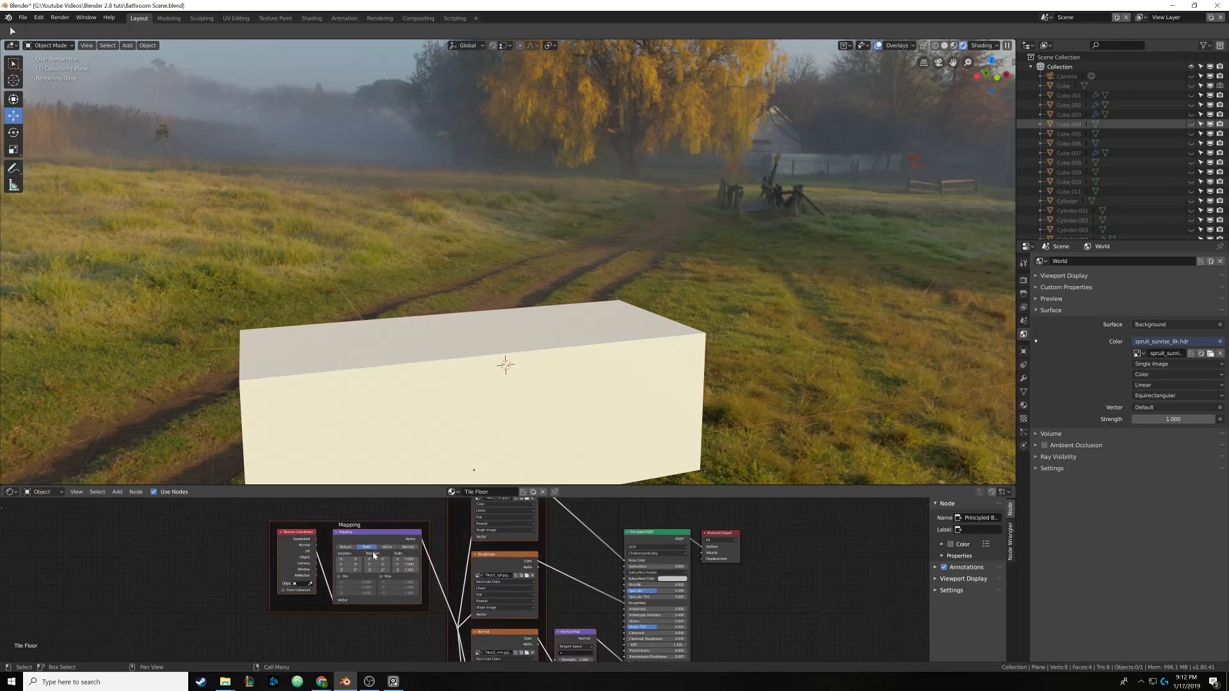
middle_drag(397, 571, 322, 565)
click(43, 491)
click(40, 476)
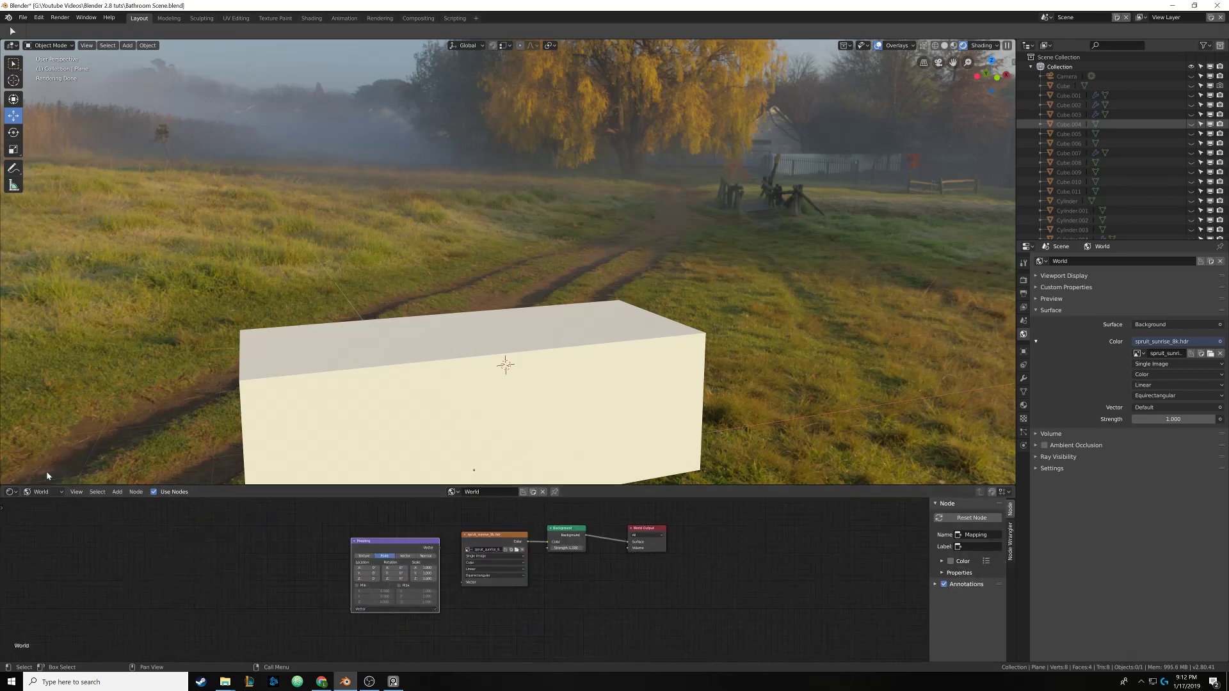
middle_drag(286, 551, 335, 555)
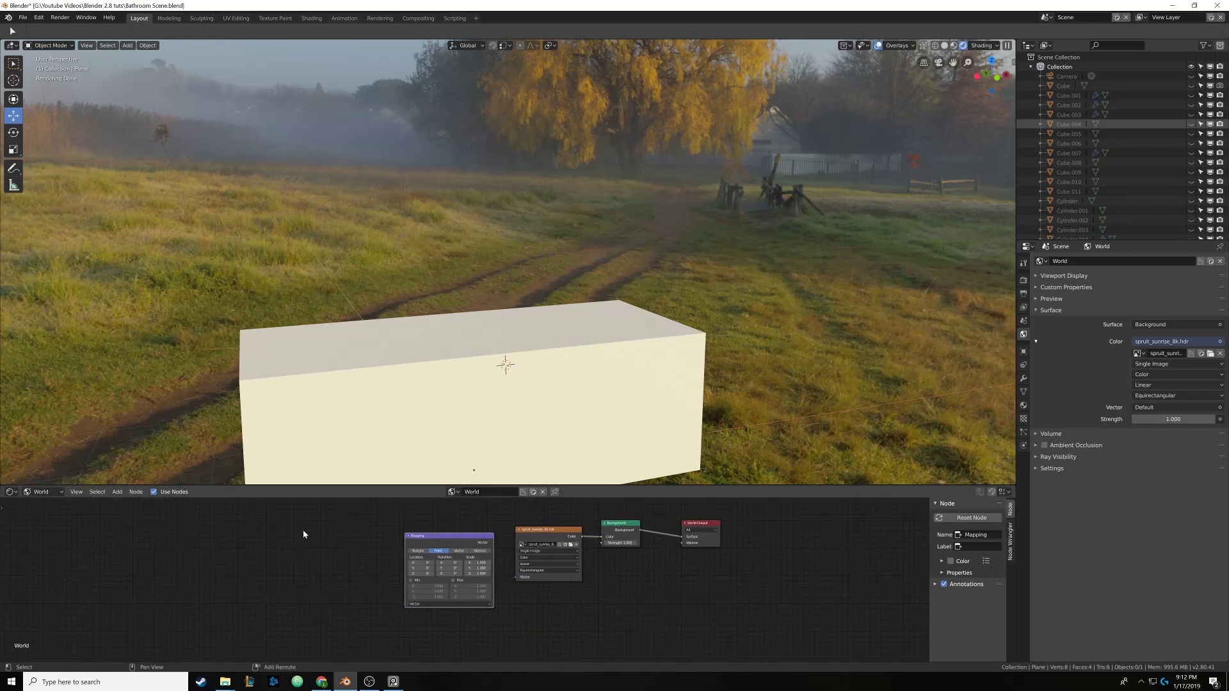
key(shift+a)
click(301, 538)
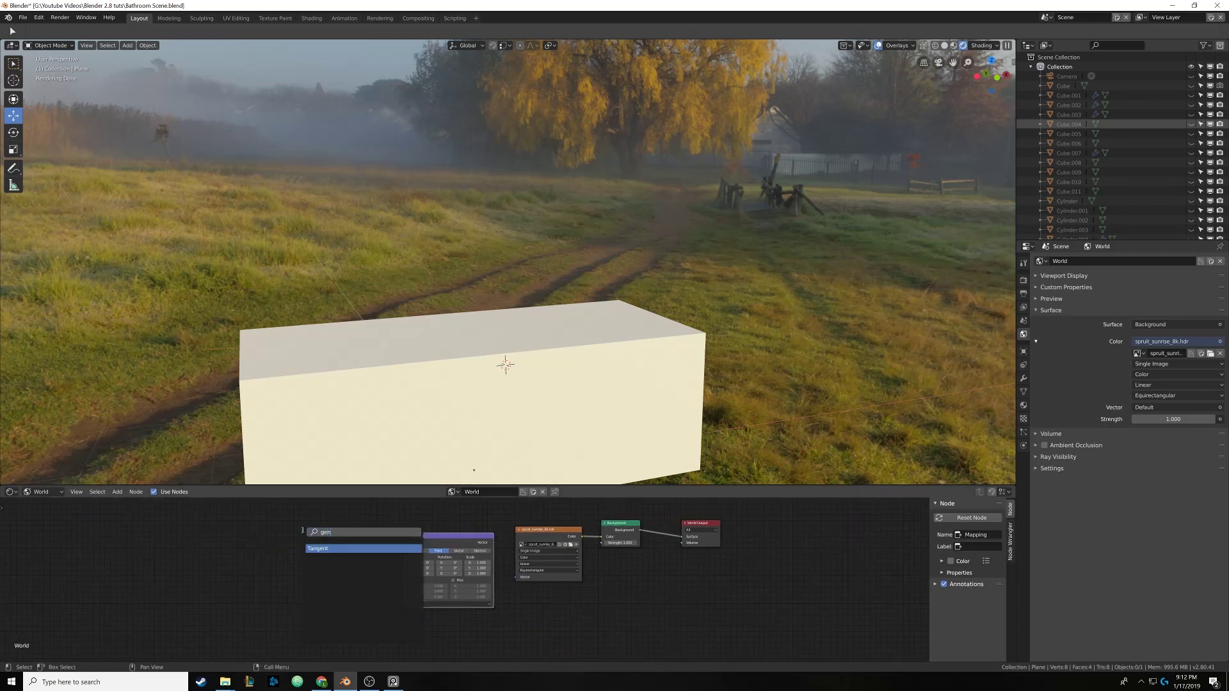
text(object)
key(Return)
click(314, 540)
middle_drag(362, 549, 297, 560)
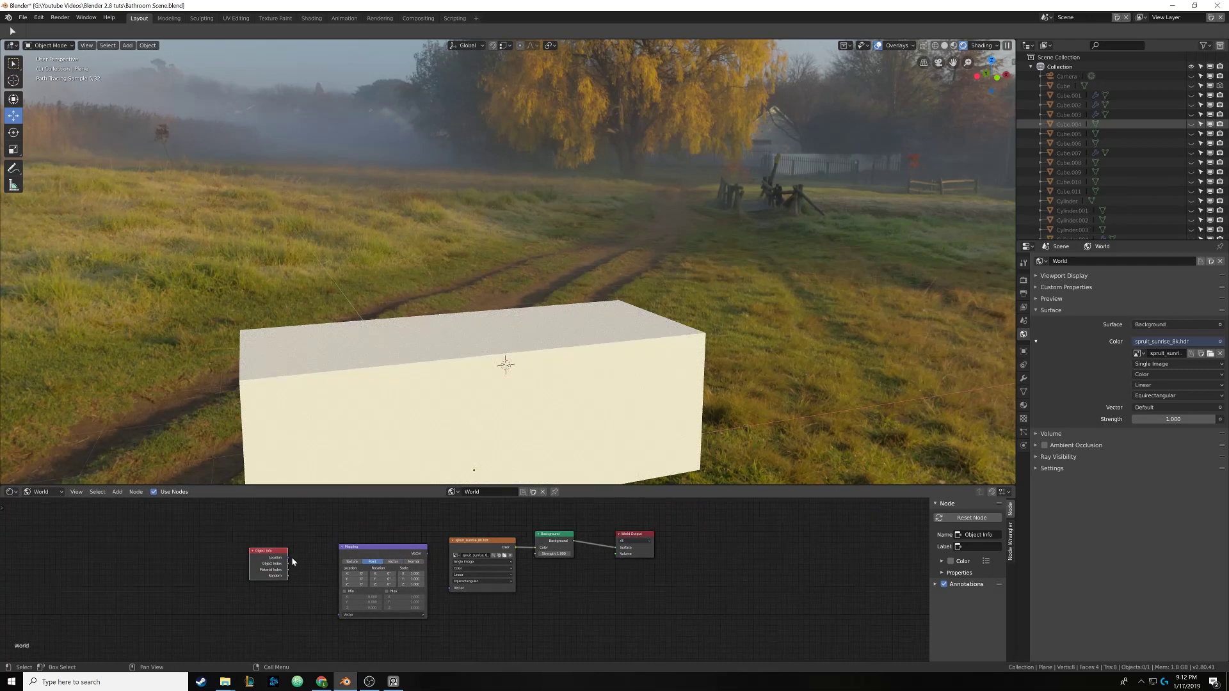
key(x)
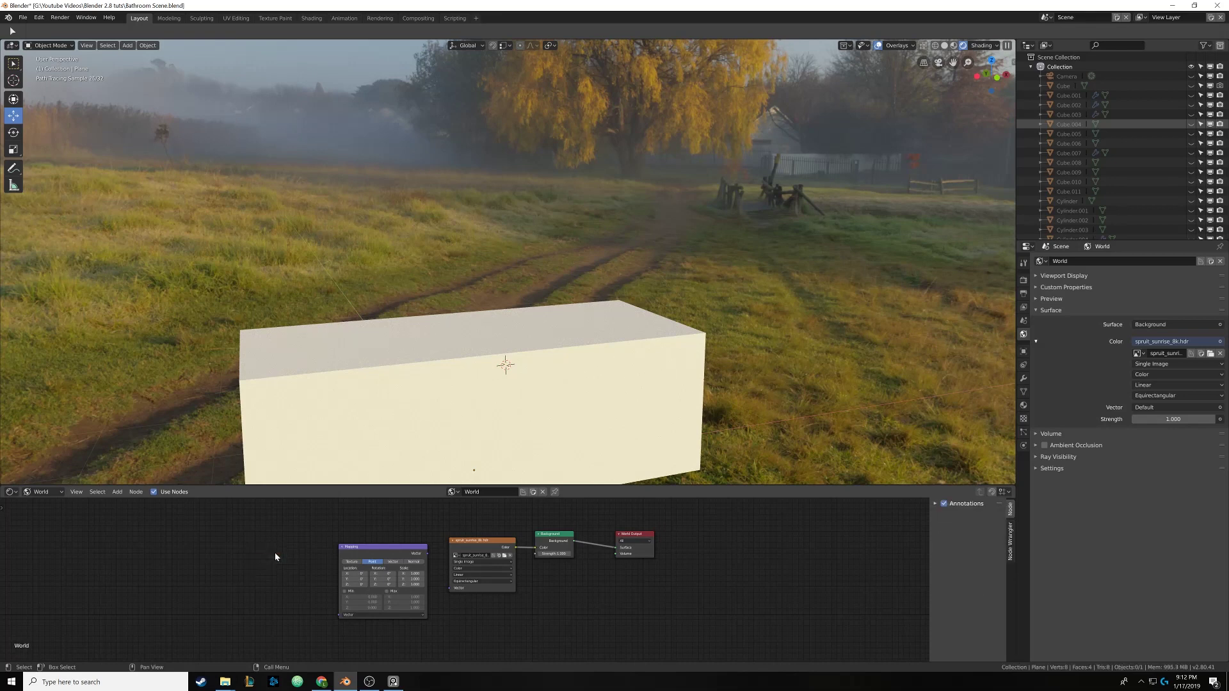
Add an Input > Texture Coordinate node left of Mapping, wiring Generated into its Vector input
key(shift+a)
mouse_move(256, 605)
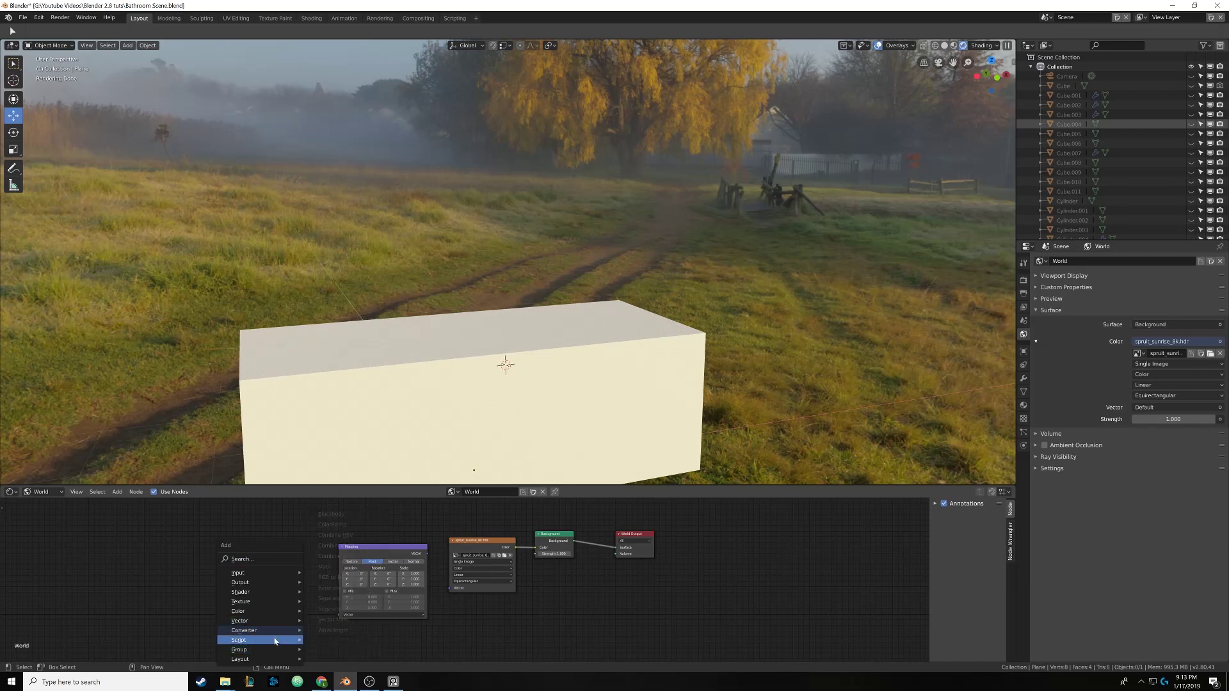
mouse_move(257, 578)
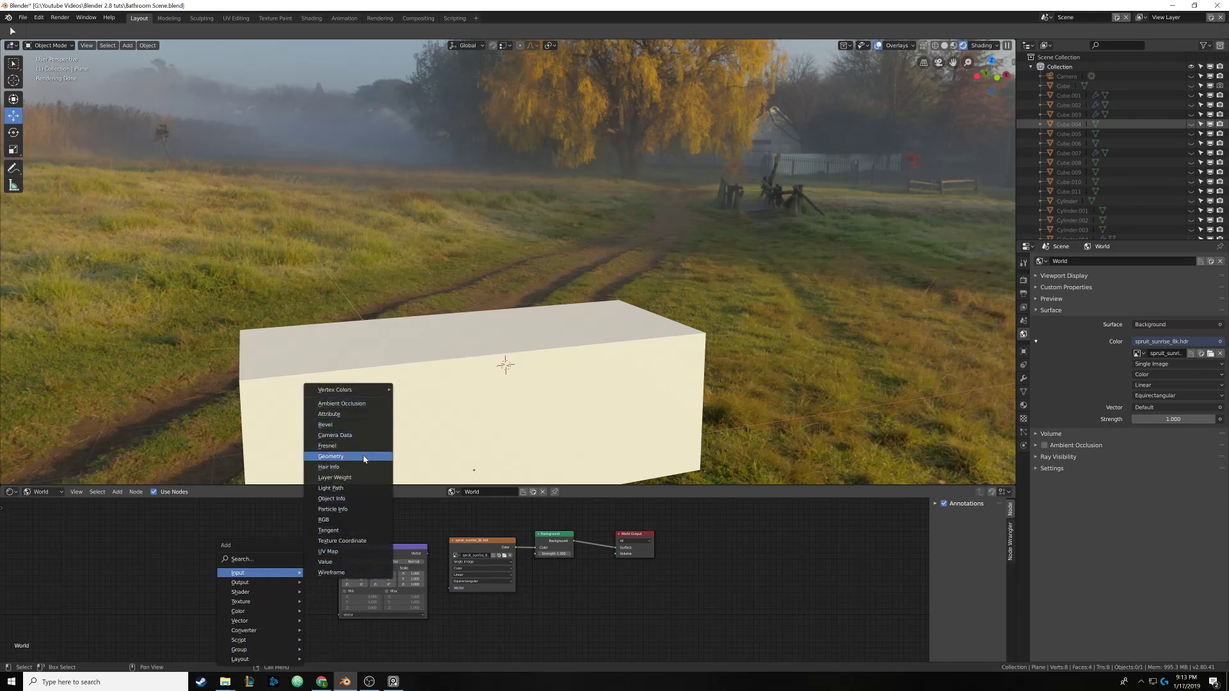
click(354, 543)
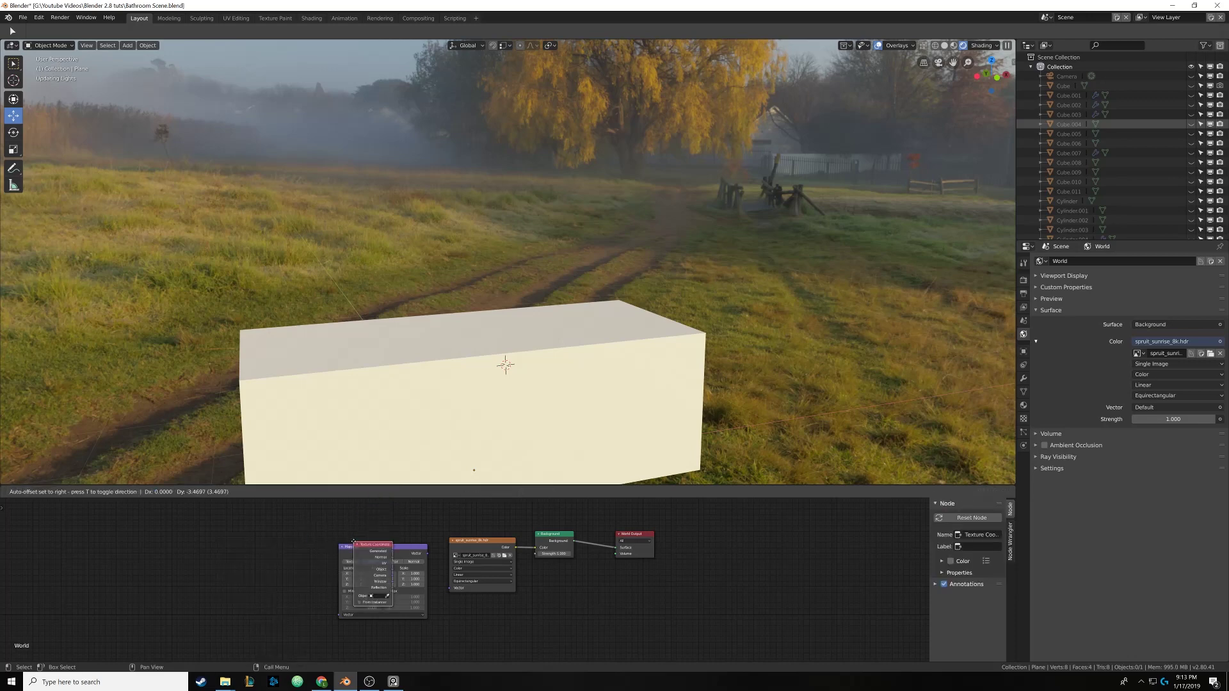
click(249, 550)
drag(267, 559, 339, 615)
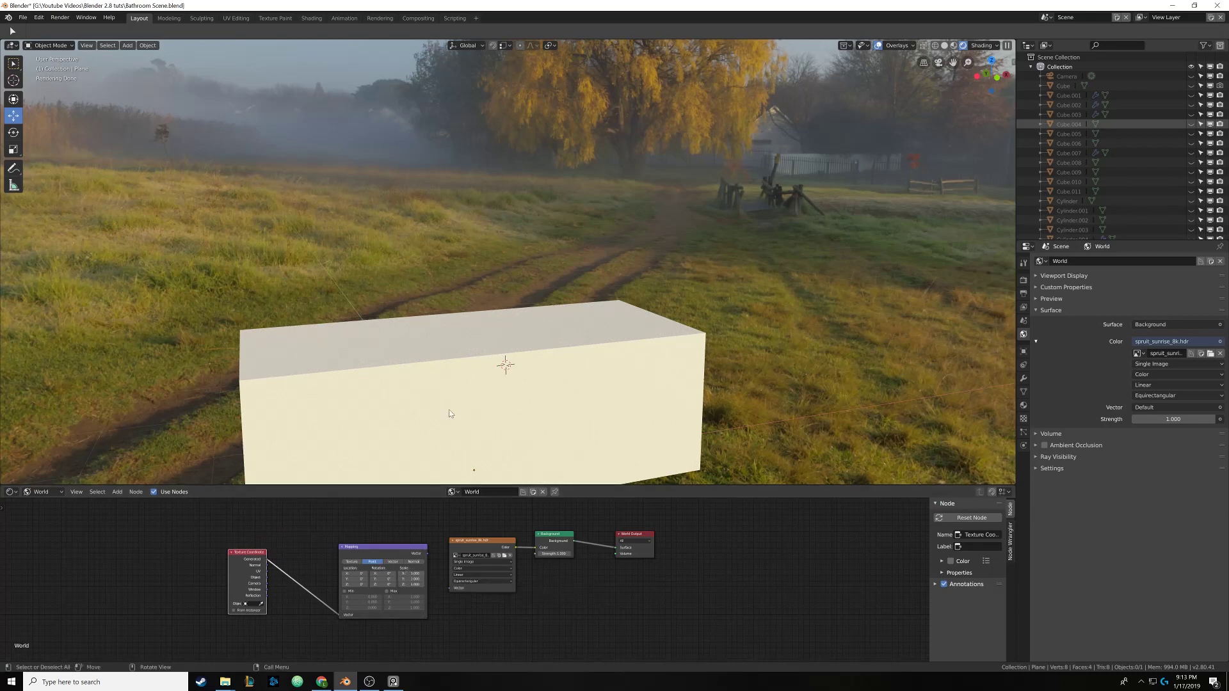
Test a Mapping Rotation X of 20.9°, then reset it to 0°
middle_drag(512, 268, 672, 275)
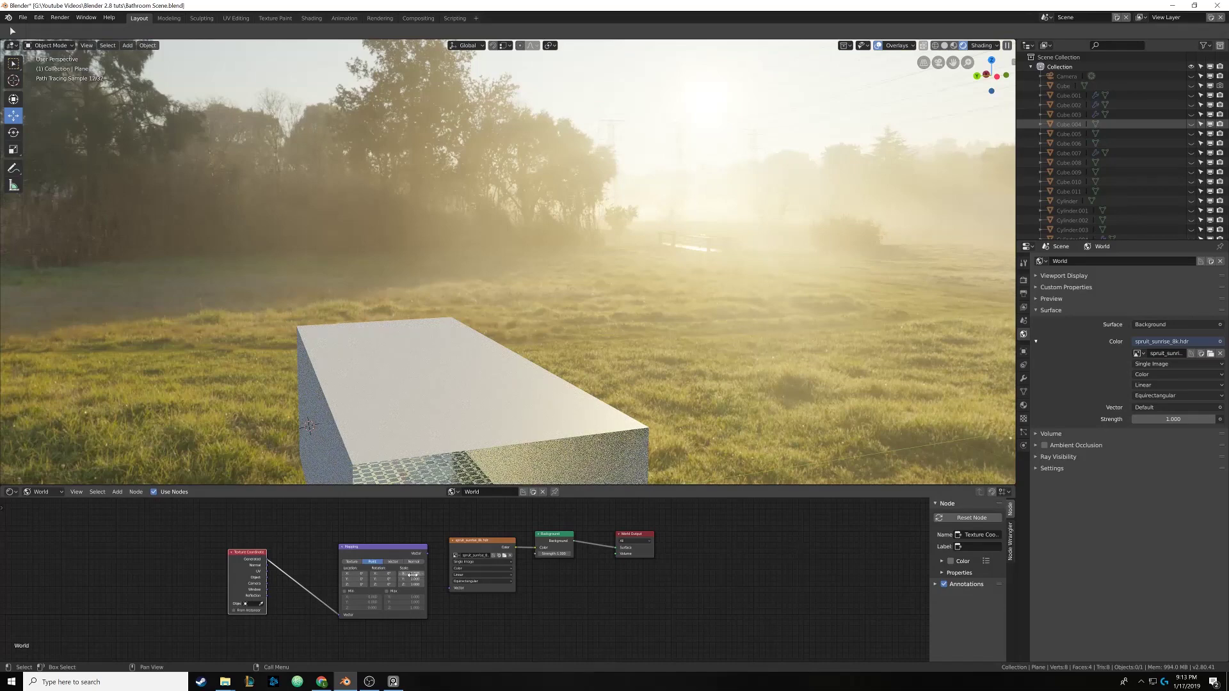
drag(383, 574, 410, 574)
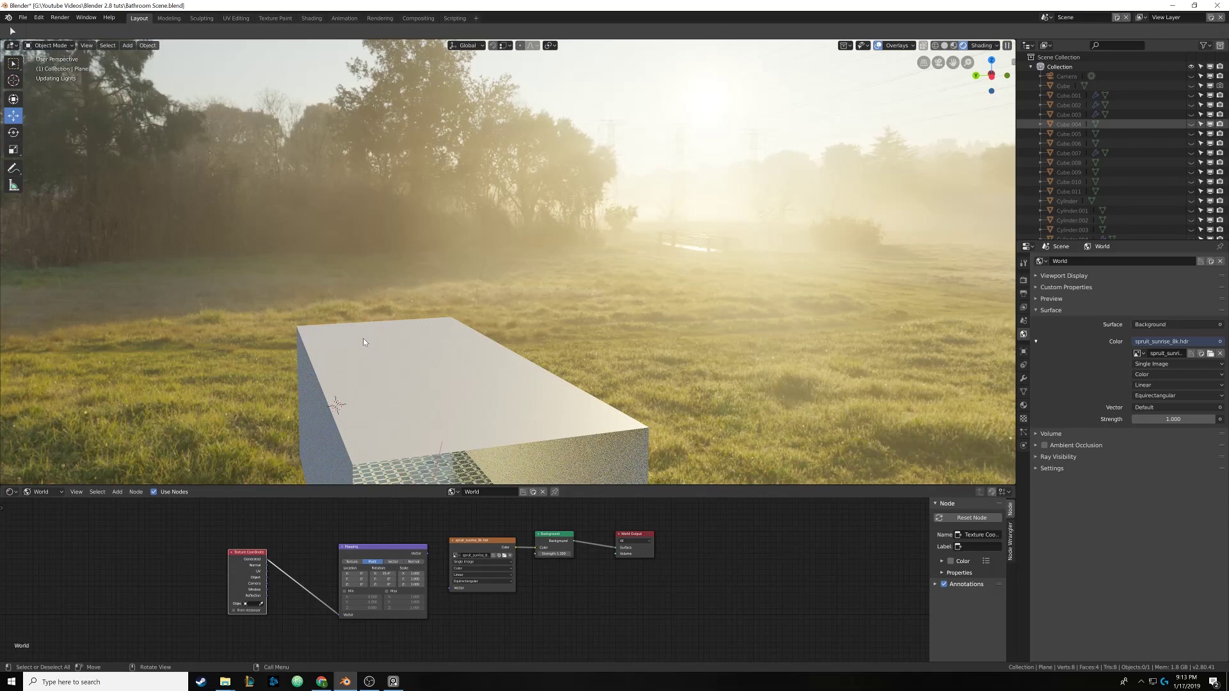
middle_drag(362, 342, 374, 339)
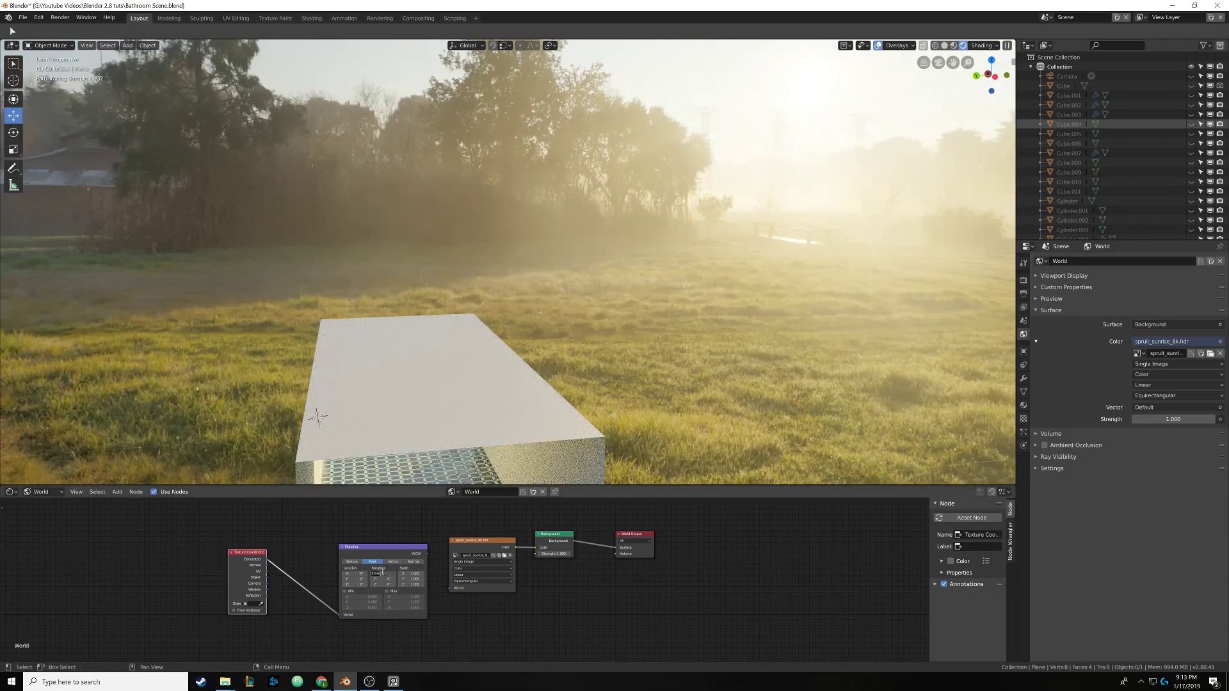
text(0)
key(Return)
Set Location Z to 10, try Object and Normal inputs, and wire Mapping into the HDRI's Vector
drag(356, 585, 367, 584)
drag(267, 578, 339, 627)
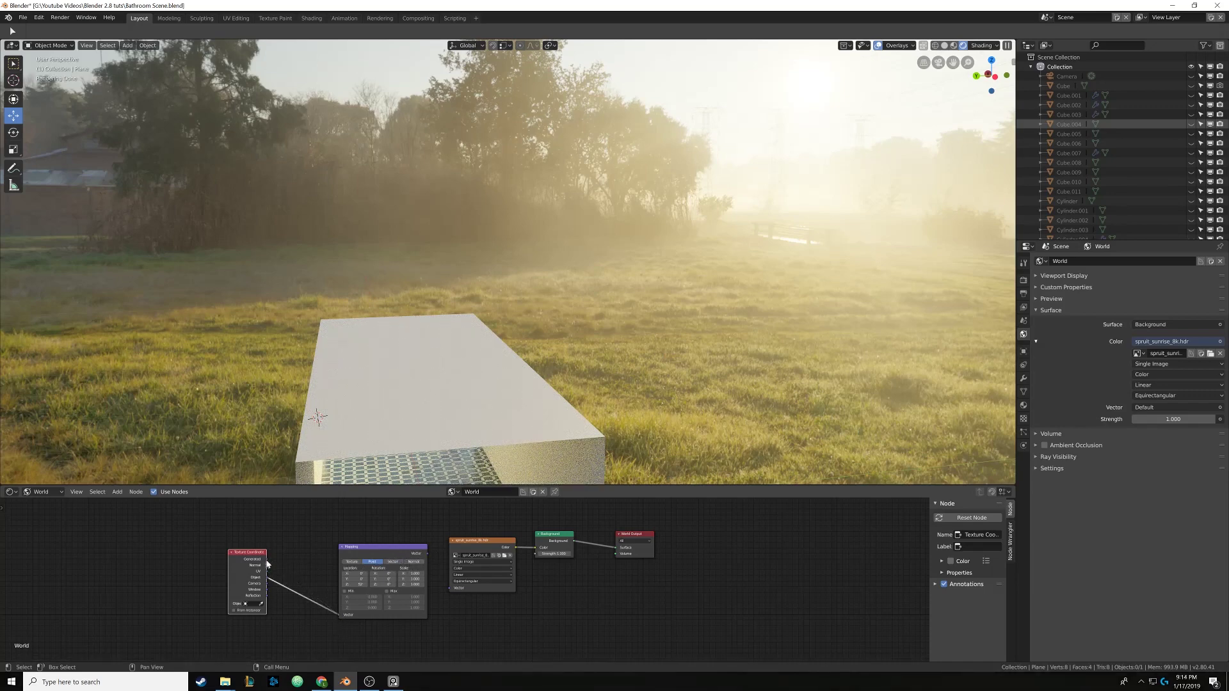
drag(267, 565, 340, 616)
drag(428, 554, 451, 588)
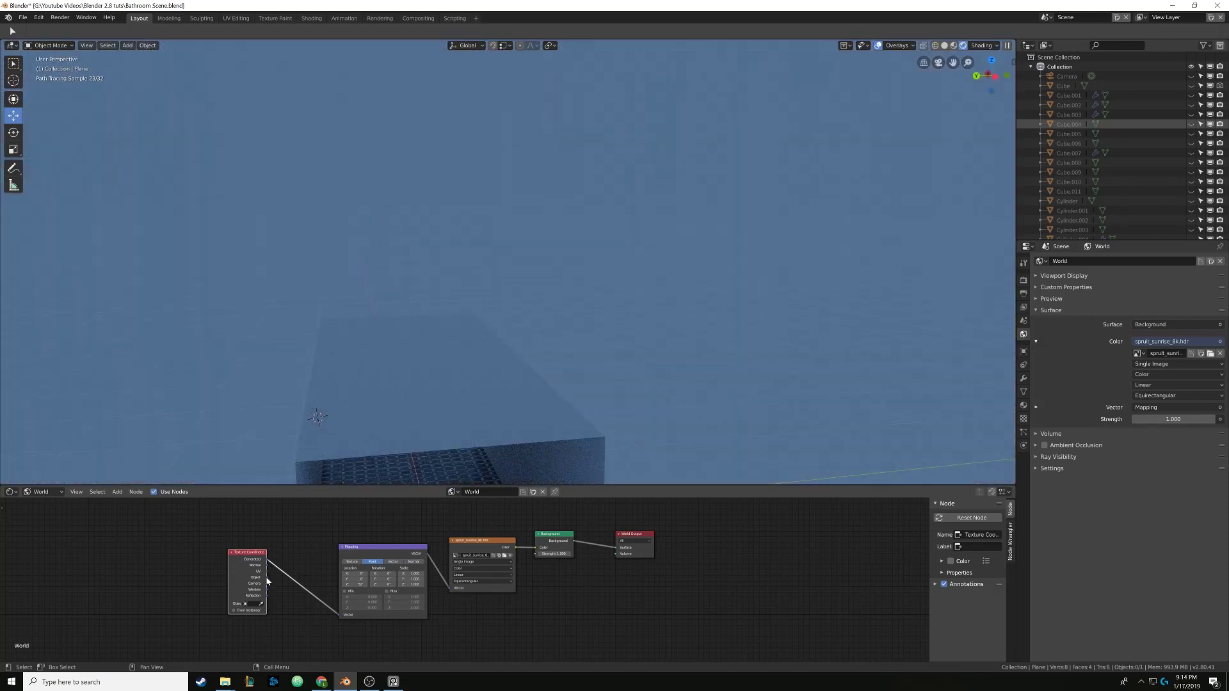
Try Object, UV, Normal inputs and Texture type, then use Generated with Vector mapping type
drag(267, 578, 340, 615)
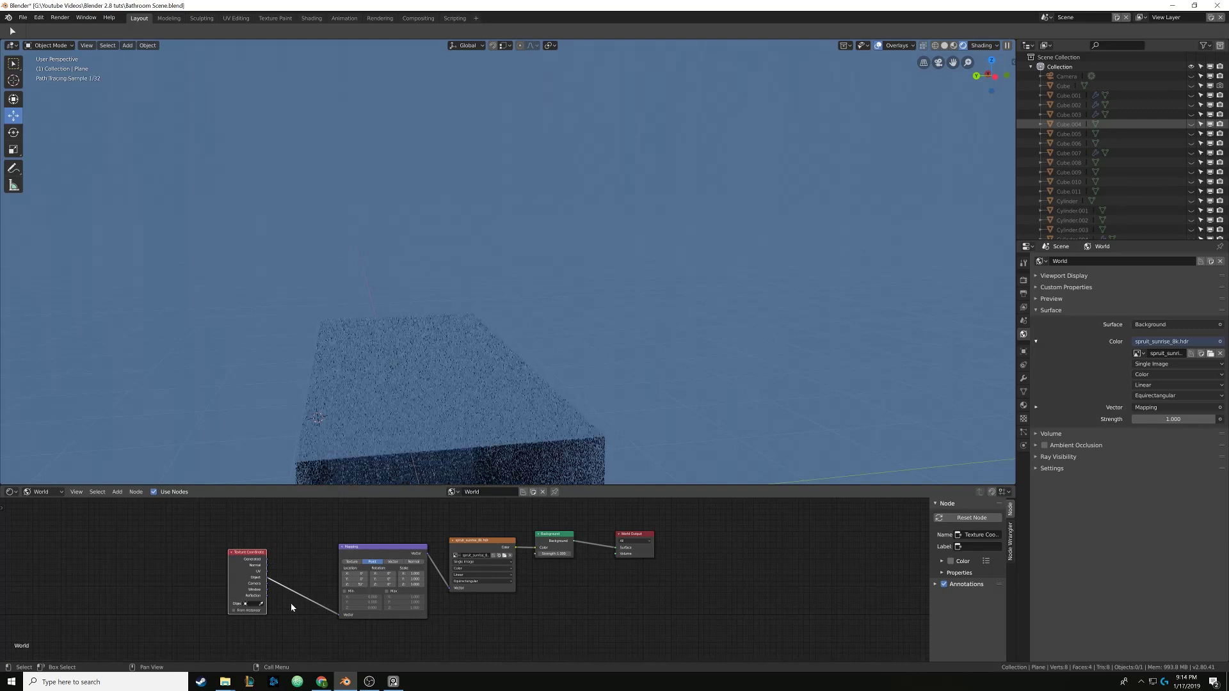
drag(267, 572, 340, 615)
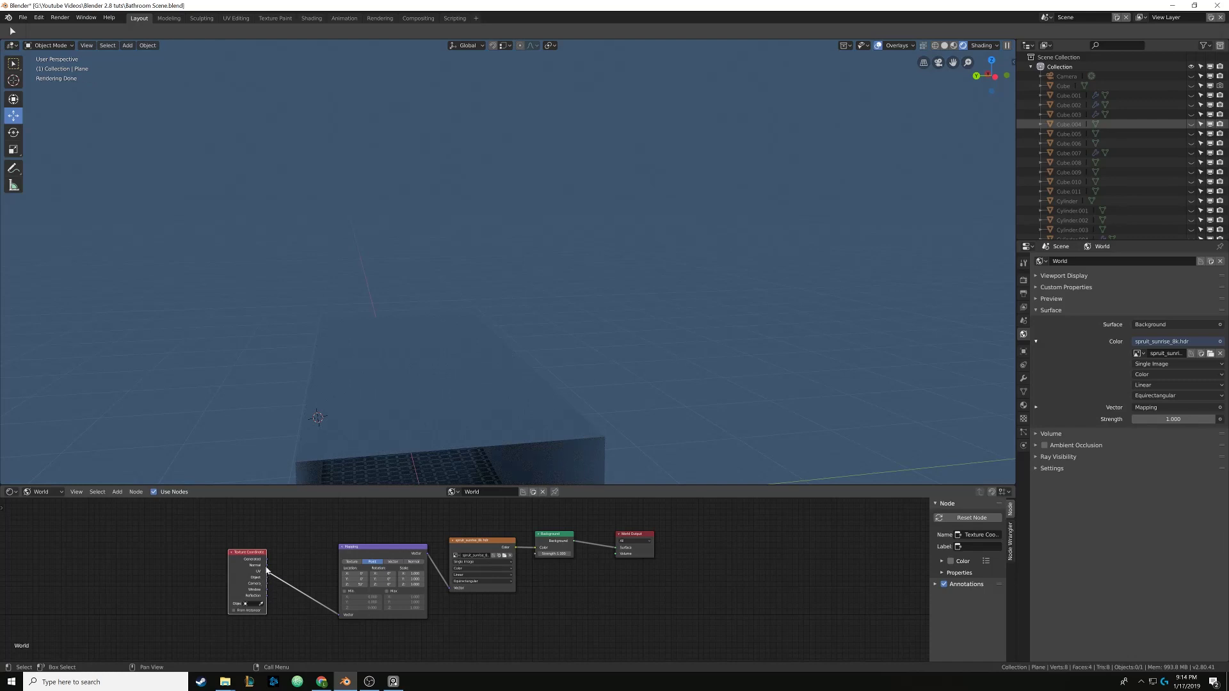
drag(268, 566, 340, 615)
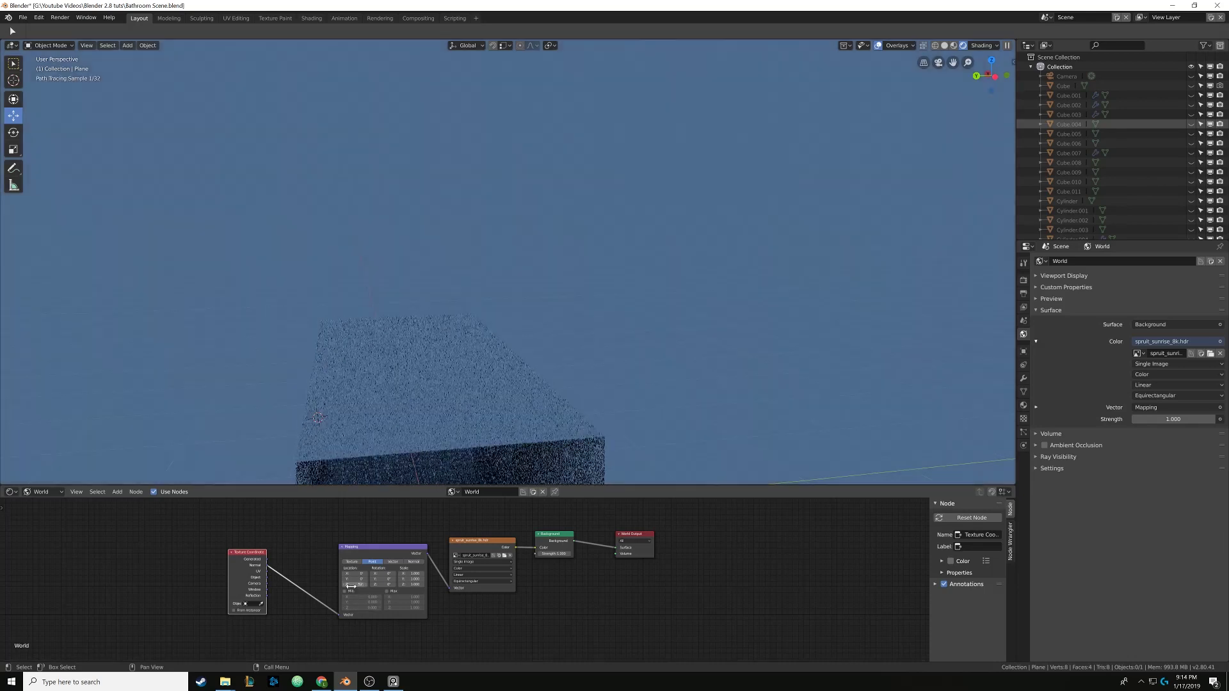
click(351, 562)
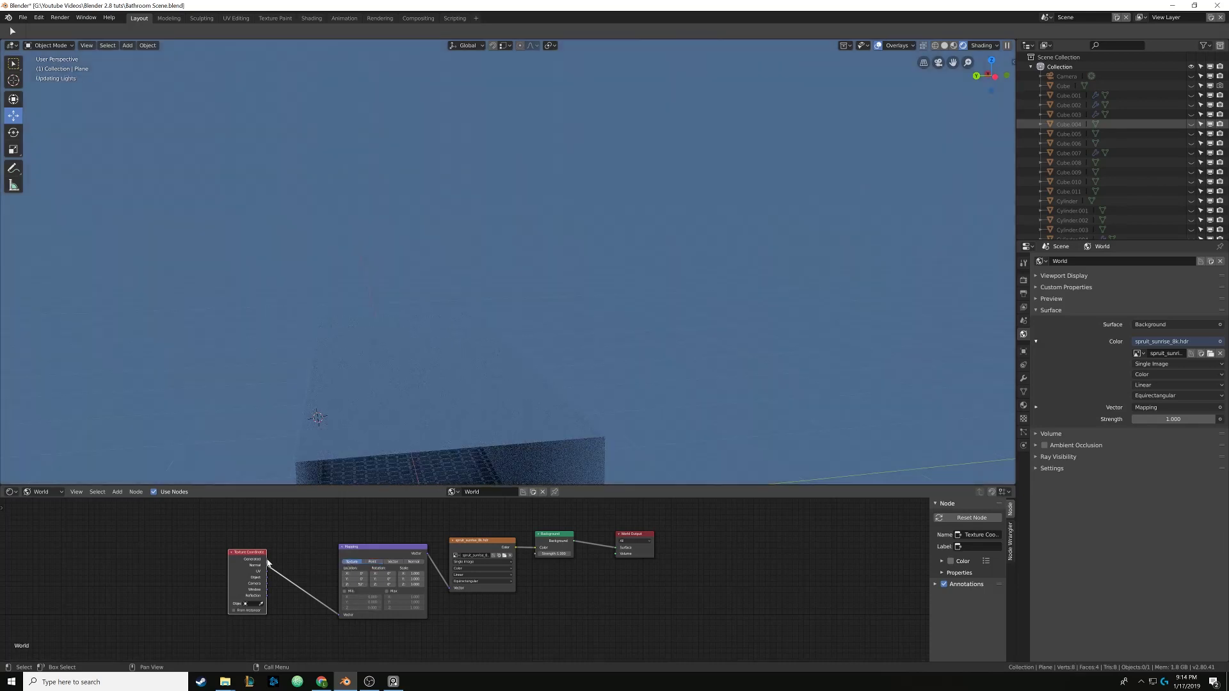
drag(267, 560, 339, 616)
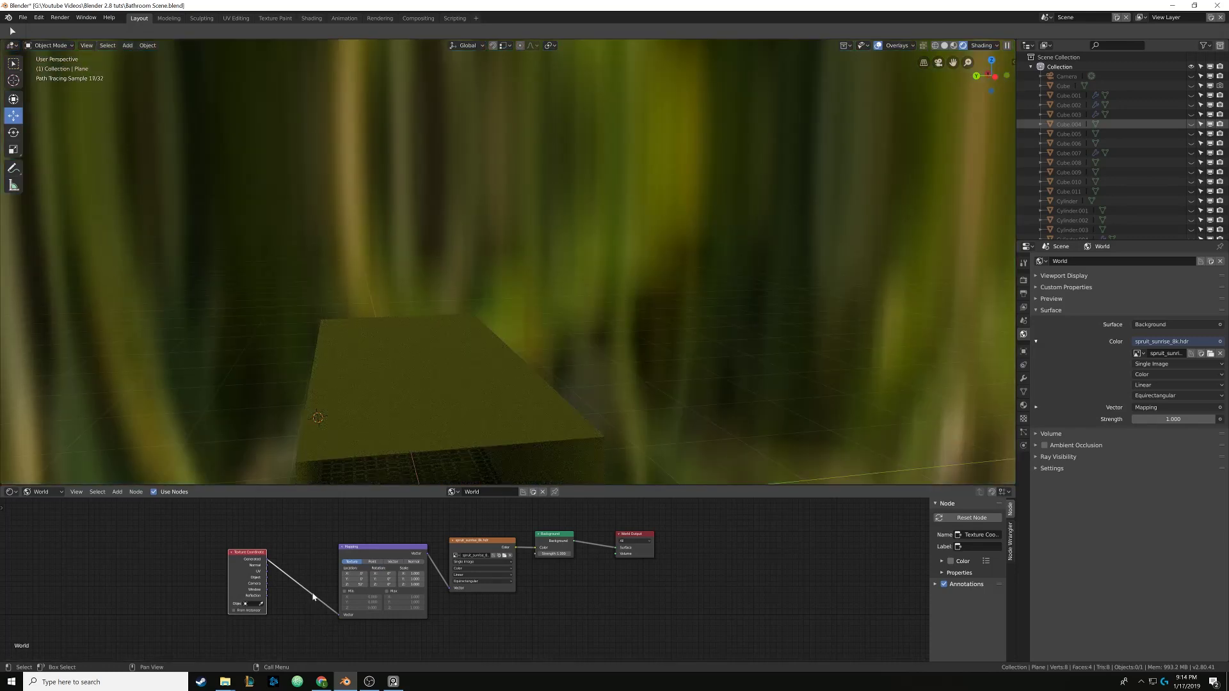
click(392, 563)
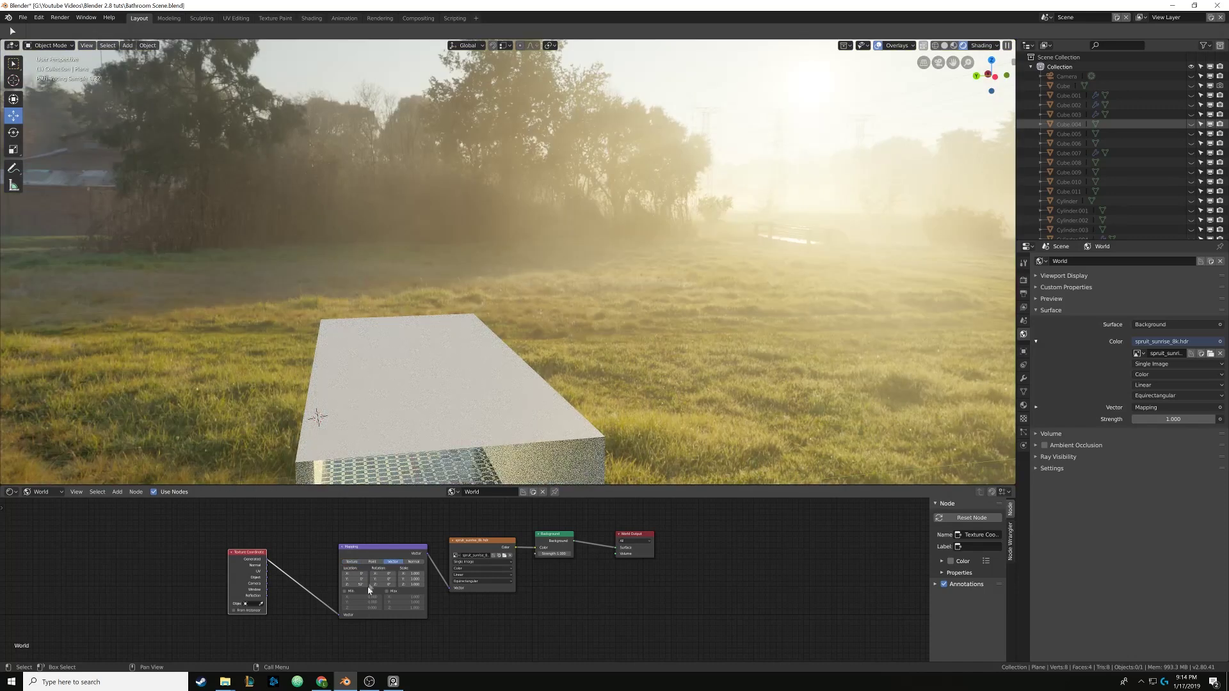
Slide the Mapping node's Location Z upward, then reset it to 0
drag(359, 583, 494, 612)
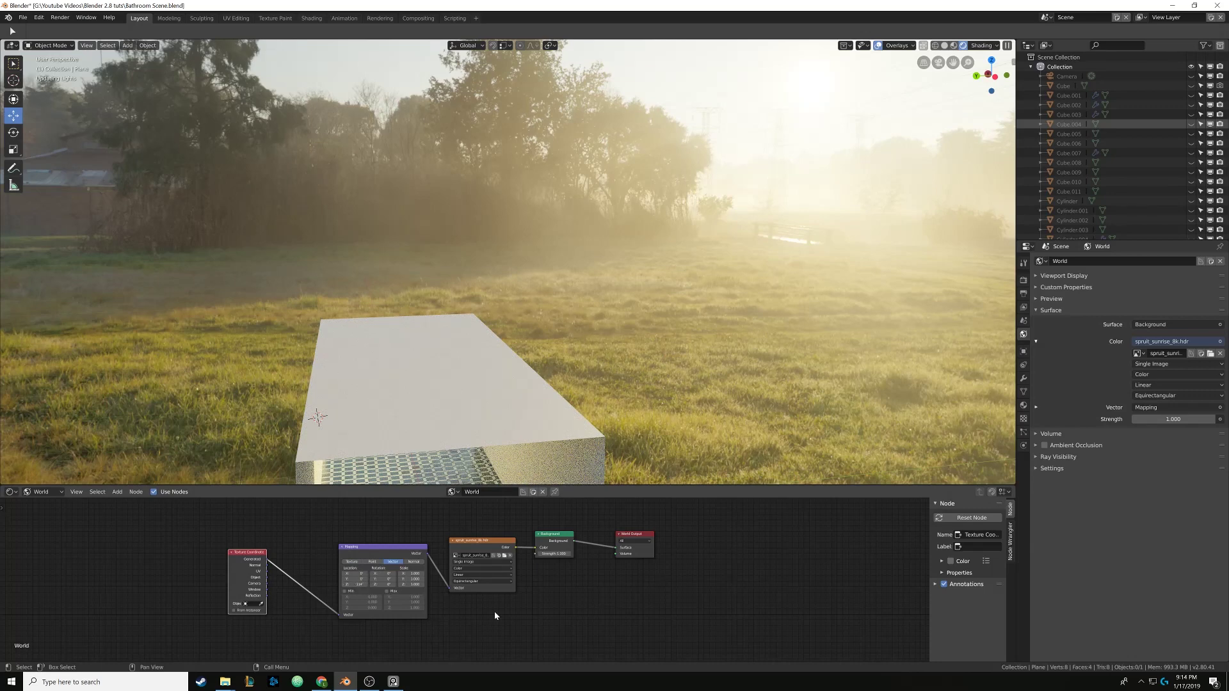
click(361, 584)
key(Return)
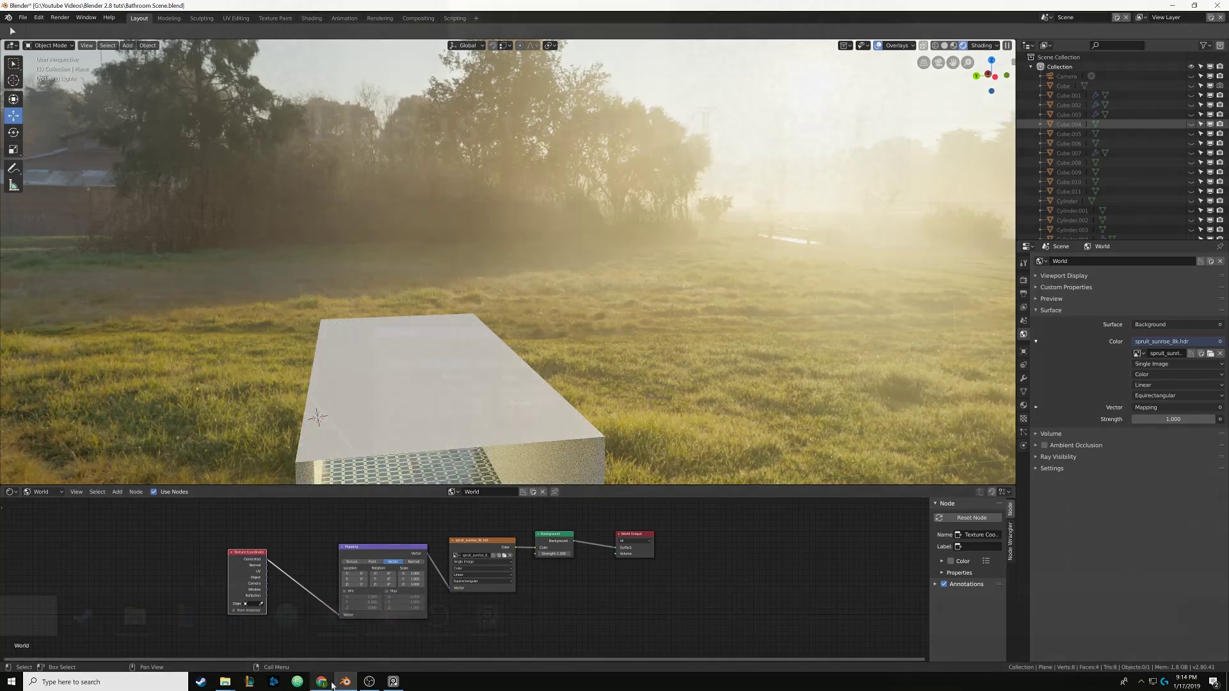